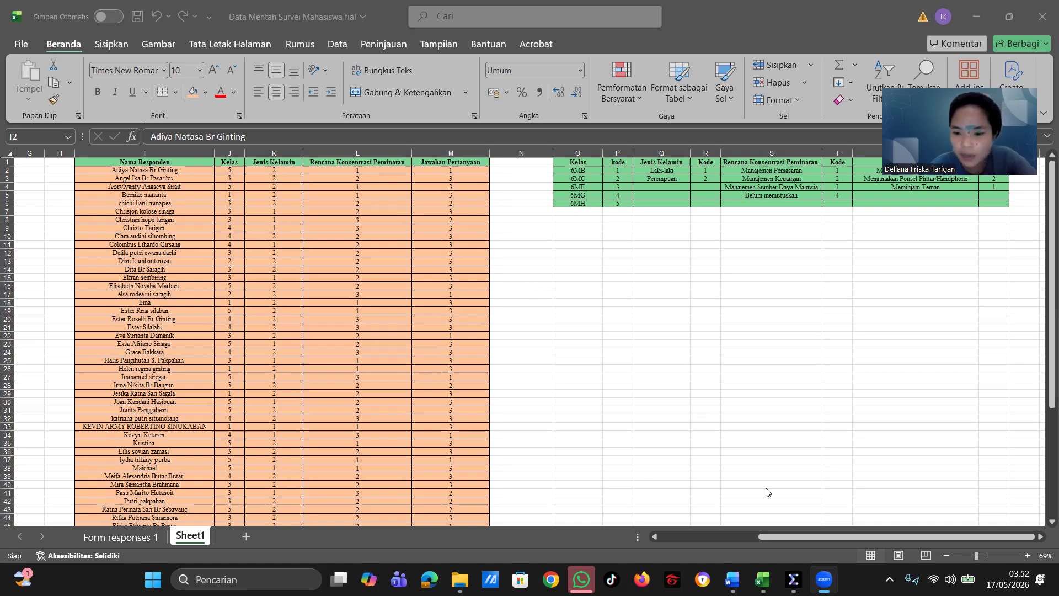
Switch to SPSS and review the value labels defined for the Kelas_Responden and Jenis_Kelamin variables.
left_click(794, 579)
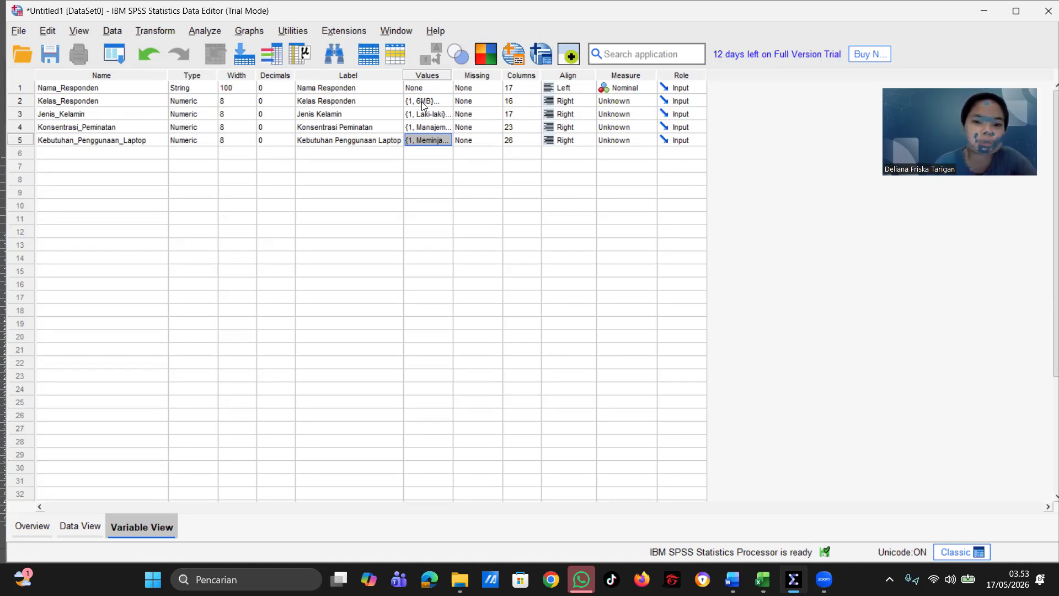
left_click(444, 101)
left_click(444, 101)
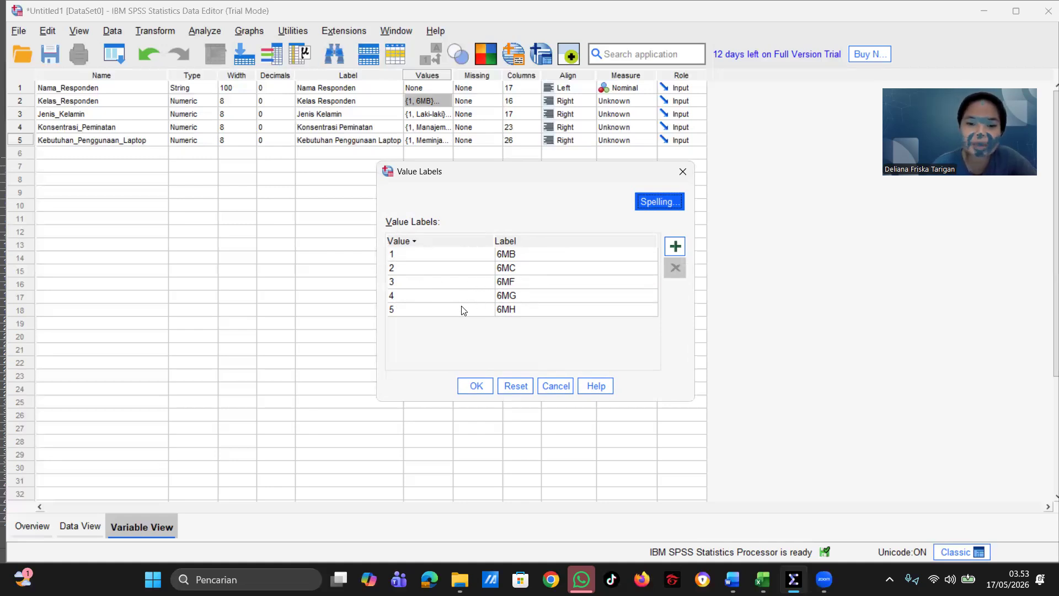
left_click(475, 385)
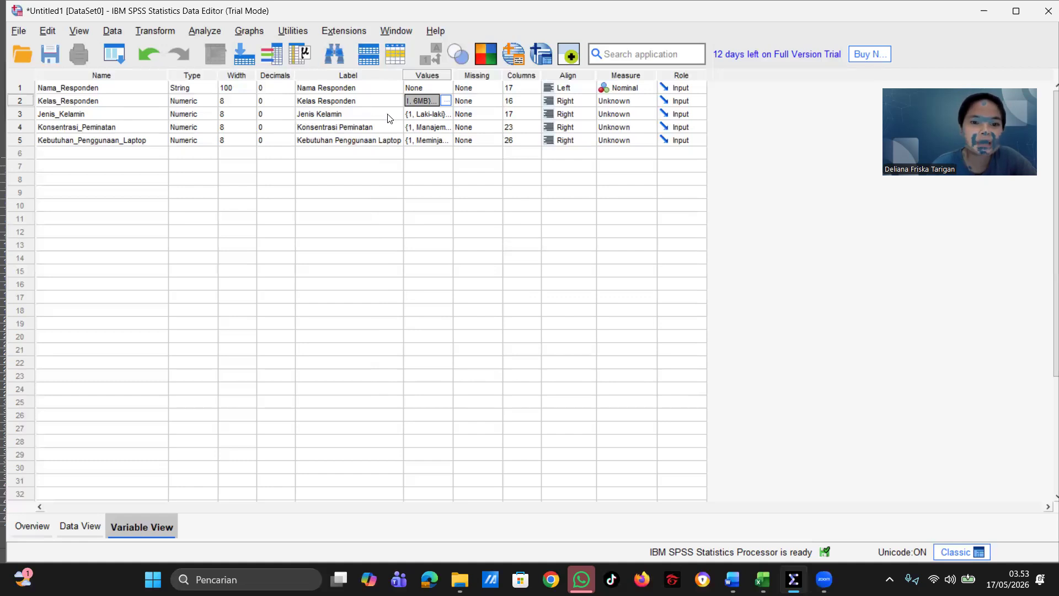
left_click(423, 116)
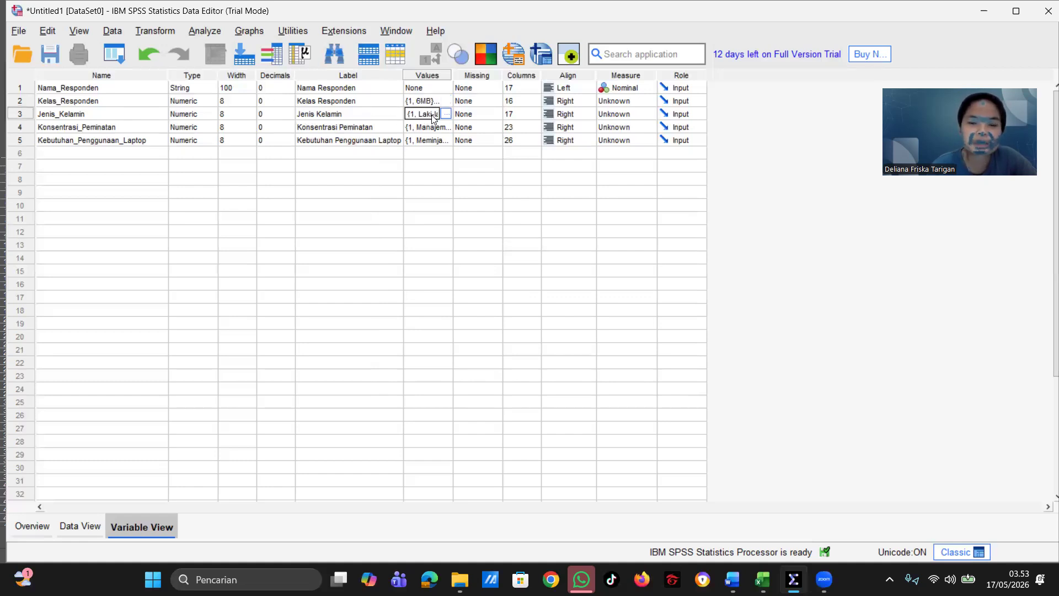
left_click(447, 114)
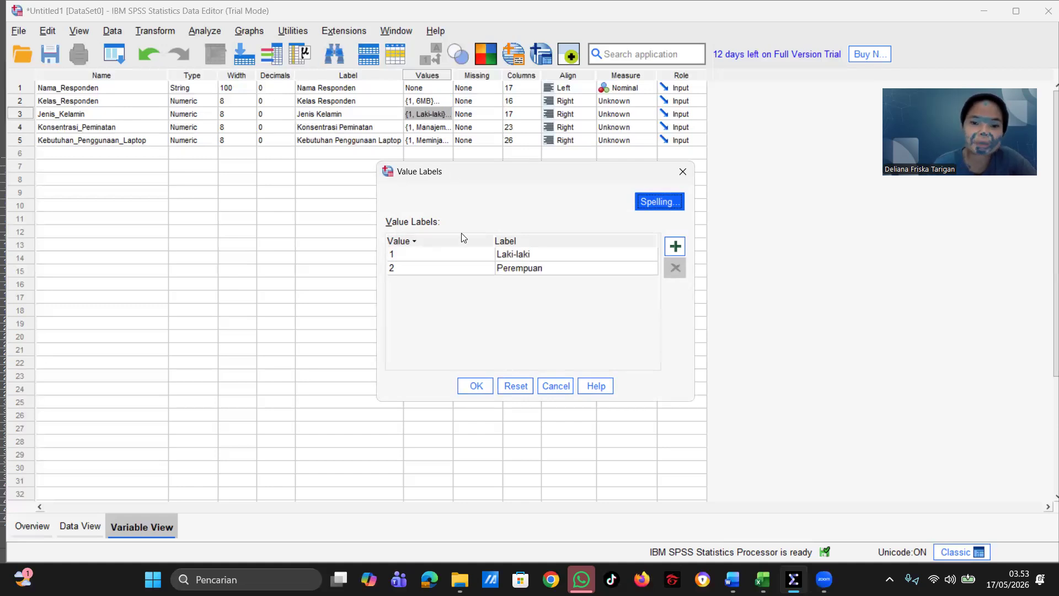
left_click(478, 386)
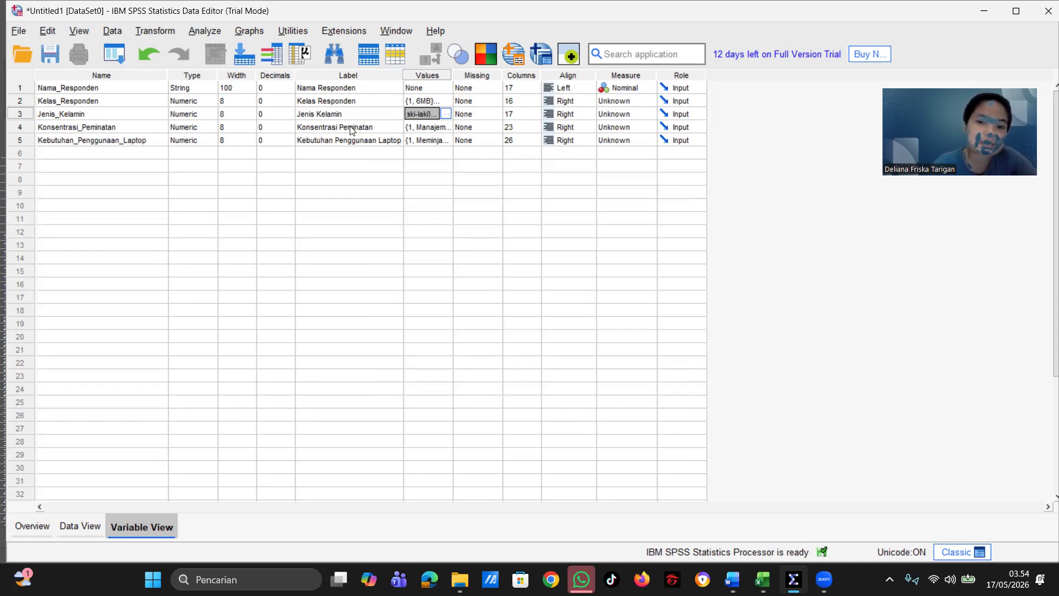
Review the value labels defined for the Konsentrasi_Peminatan and Kebutuhan_Penggunaan_Laptop variables.
left_click(439, 132)
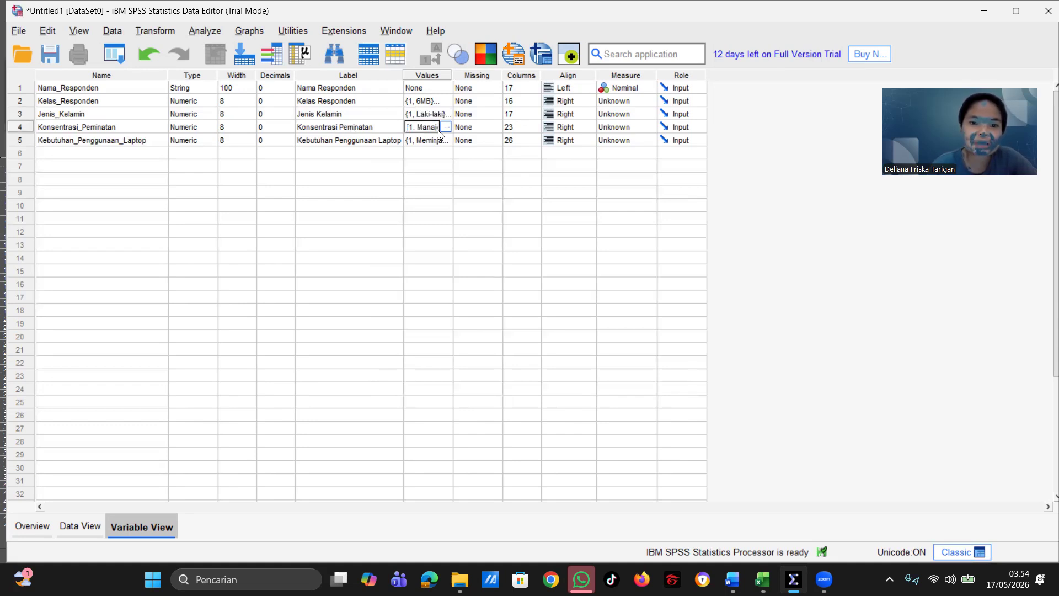
left_click(446, 127)
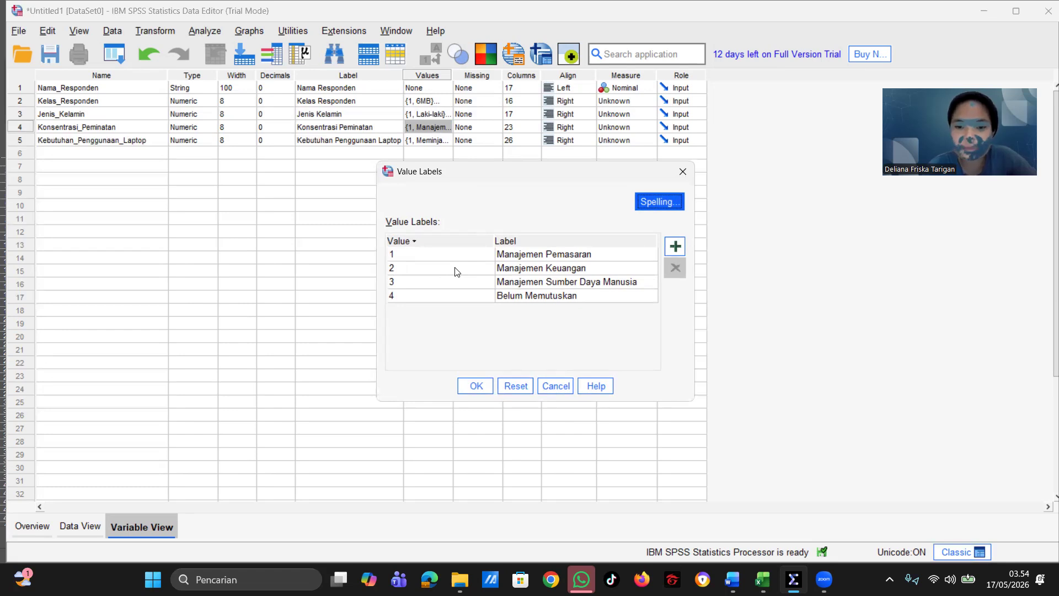
left_click(475, 385)
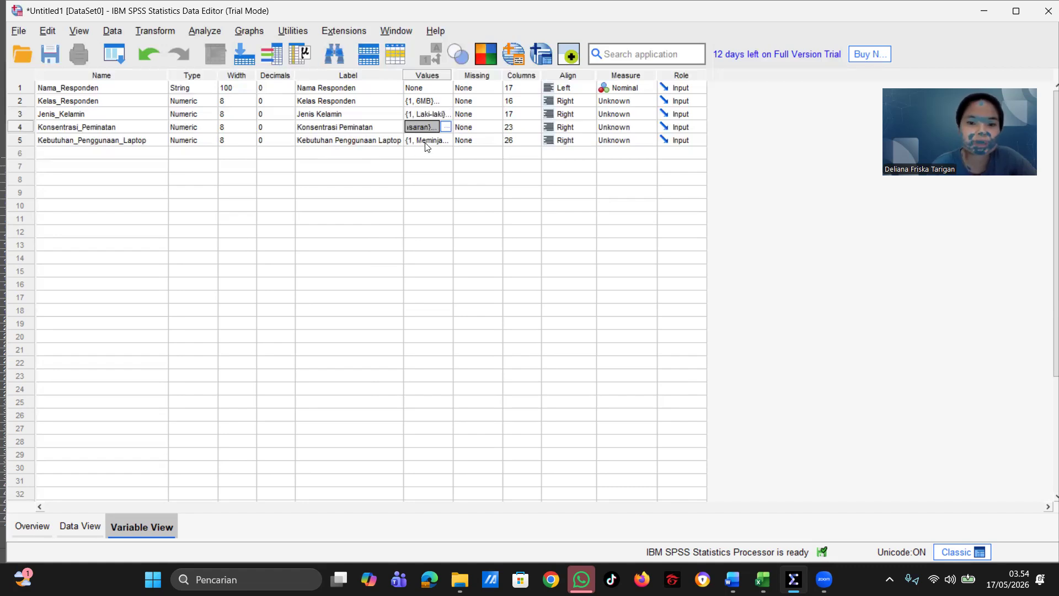
double_click(445, 141)
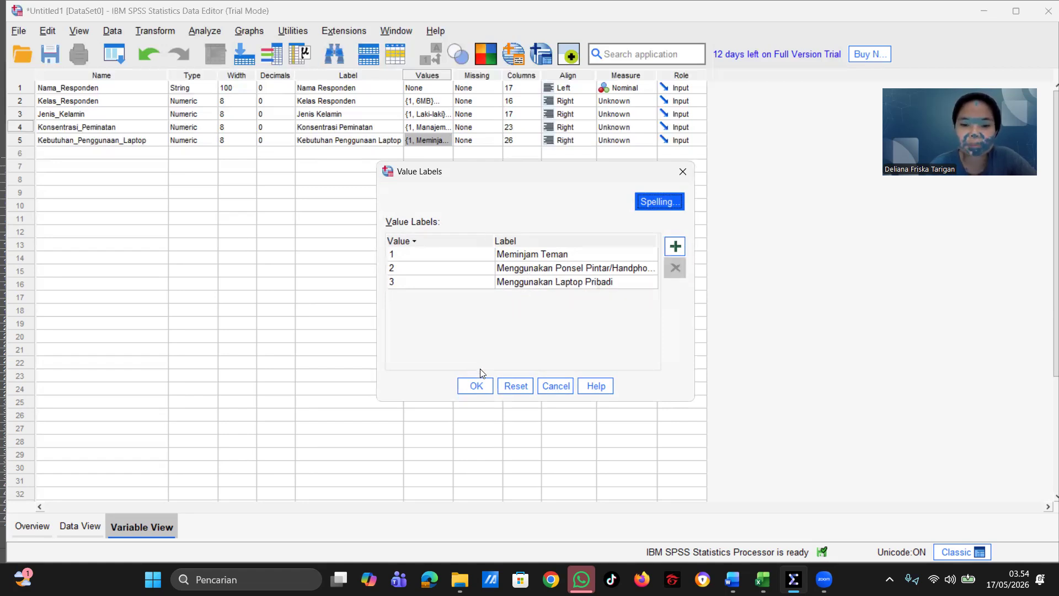
left_click(478, 385)
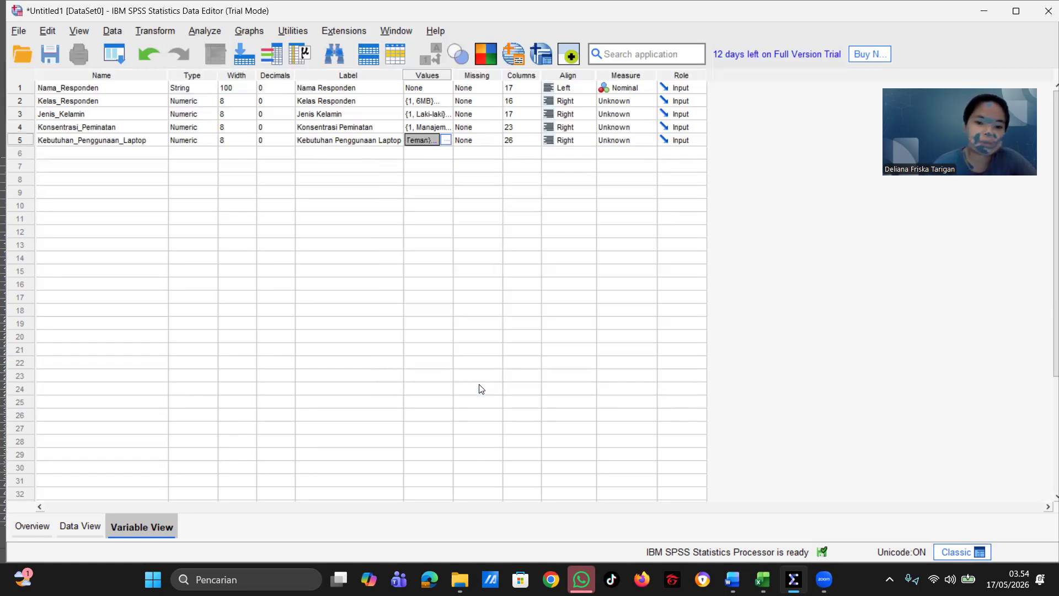
Copy the coded survey data I2:M53 from Sheet1 in Excel into the SPSS dataset, starting at the first Nama_Responden cell.
left_click(77, 528)
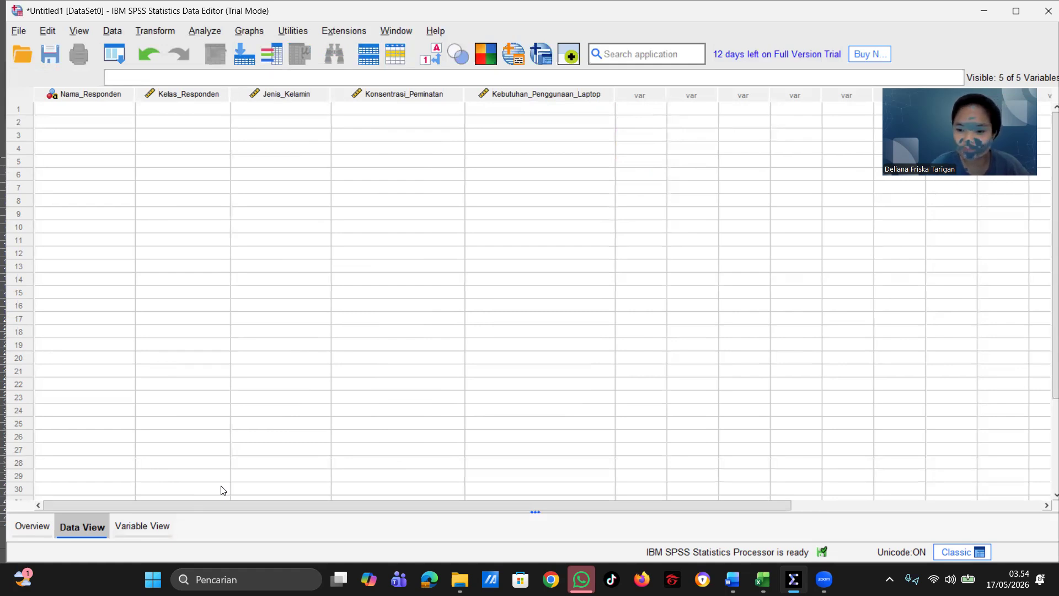
key("alt+Tab")
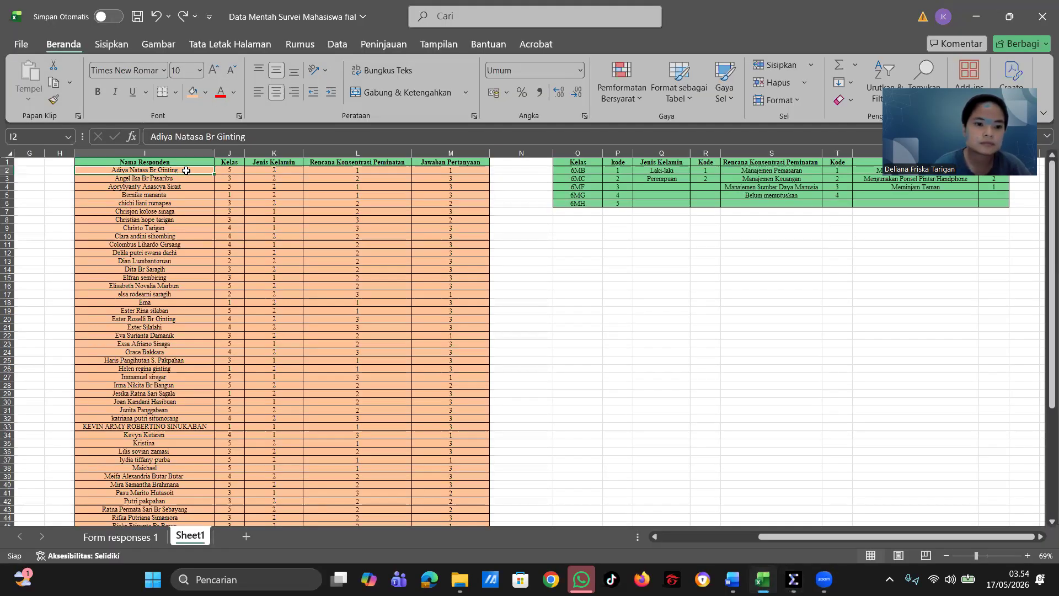
left_click_drag(185, 171, 439, 444)
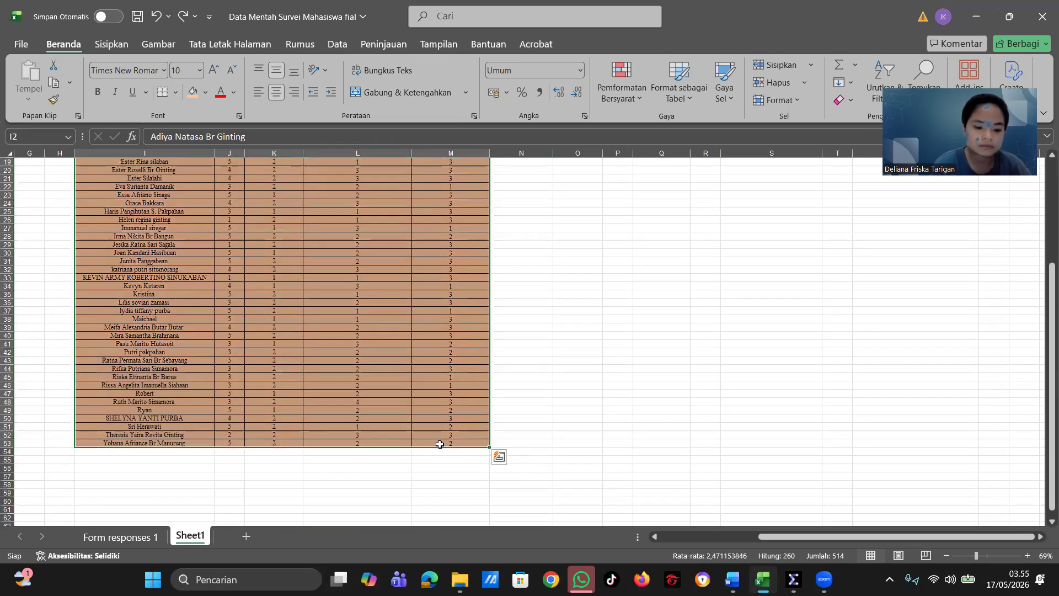
key("ctrl+c")
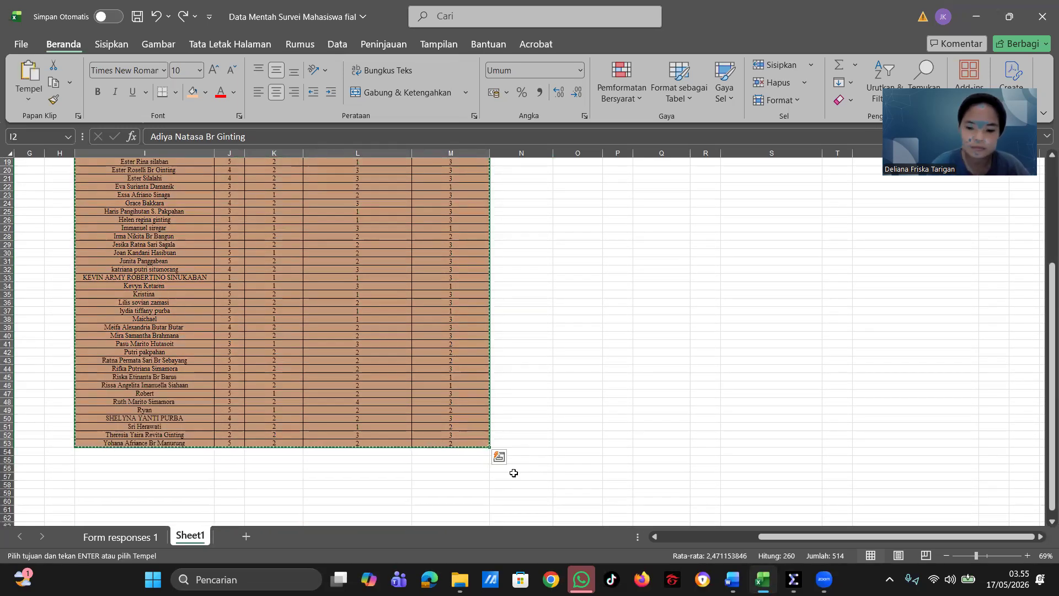
left_click(792, 577)
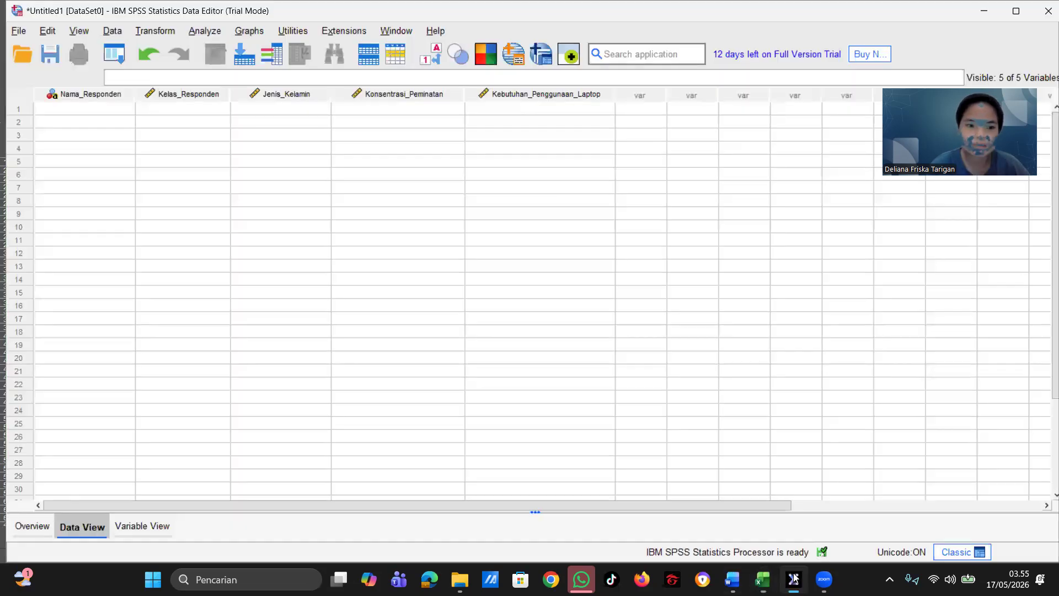
left_click(121, 110)
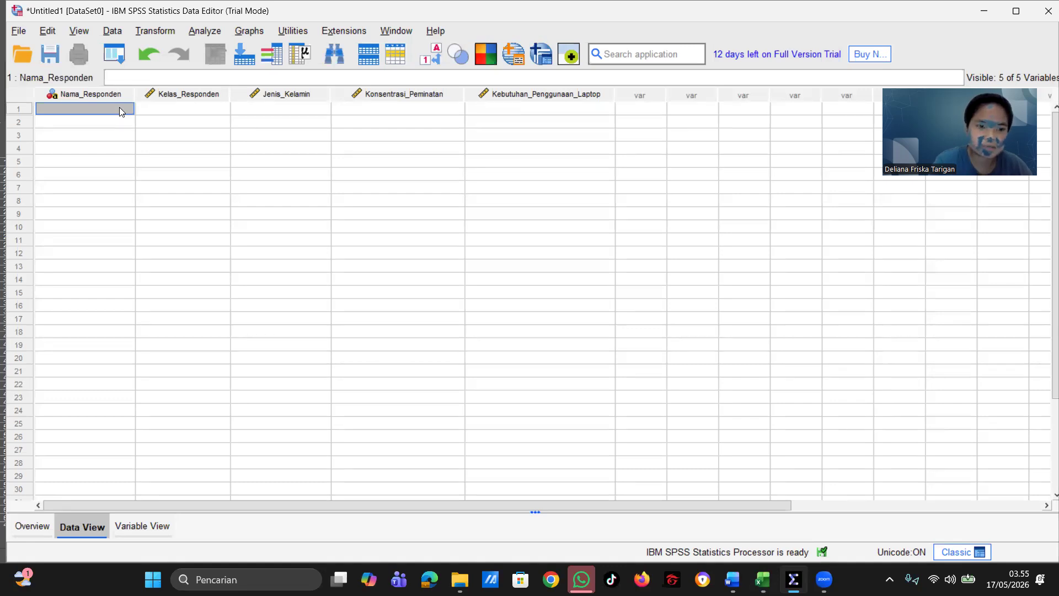
key("ctrl+v")
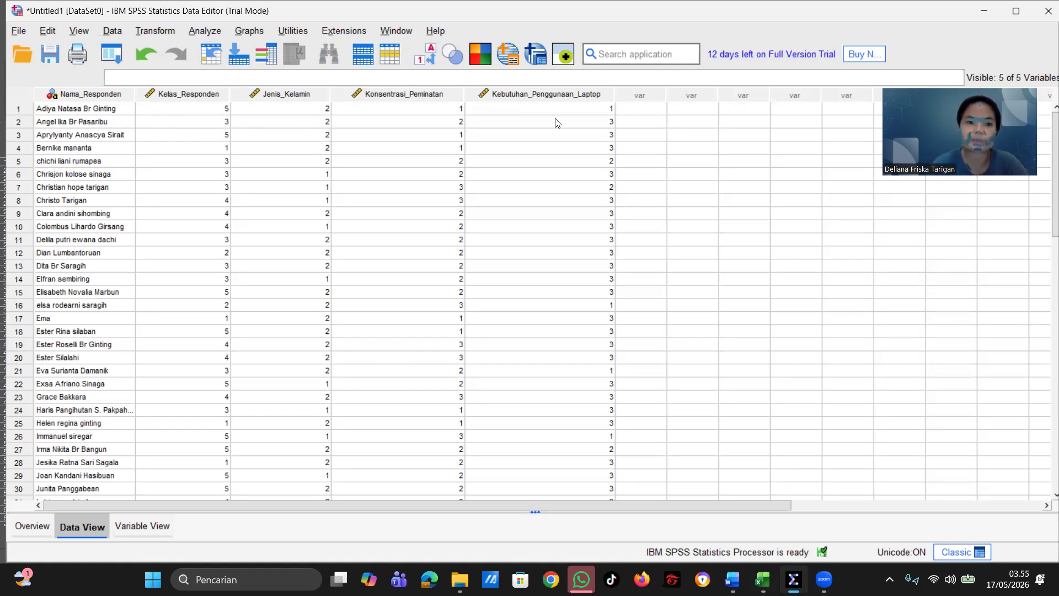
Set up a Frequencies analysis with Kelas Responden, Jenis Kelamin, Konsentrasi Peminatan and Kebutuhan Penggunaan Laptop as variables.
left_click(209, 37)
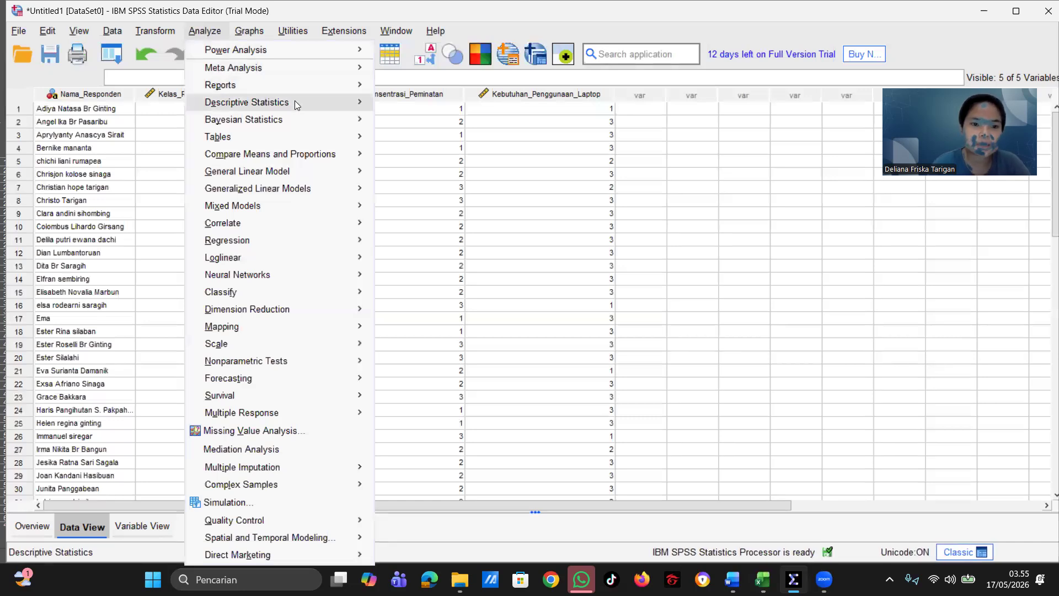
mouse_move(299, 107)
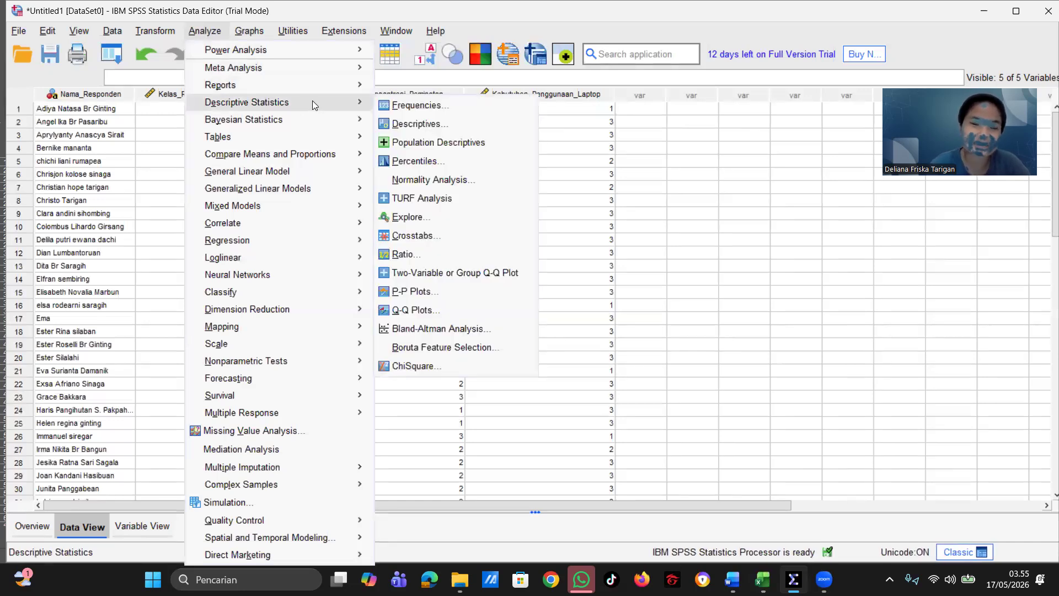
left_click(402, 104)
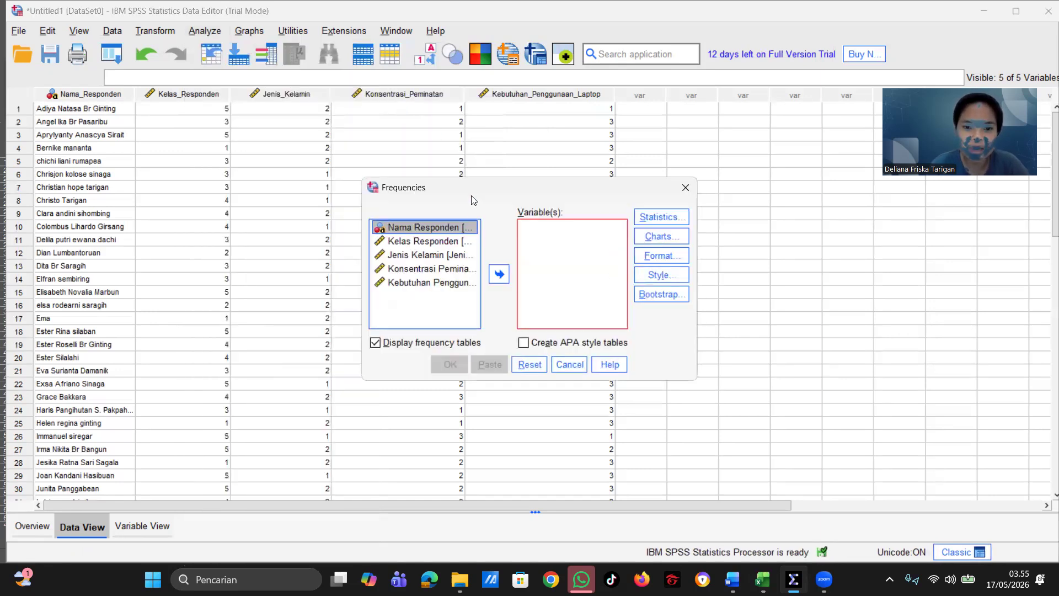
left_click(419, 242)
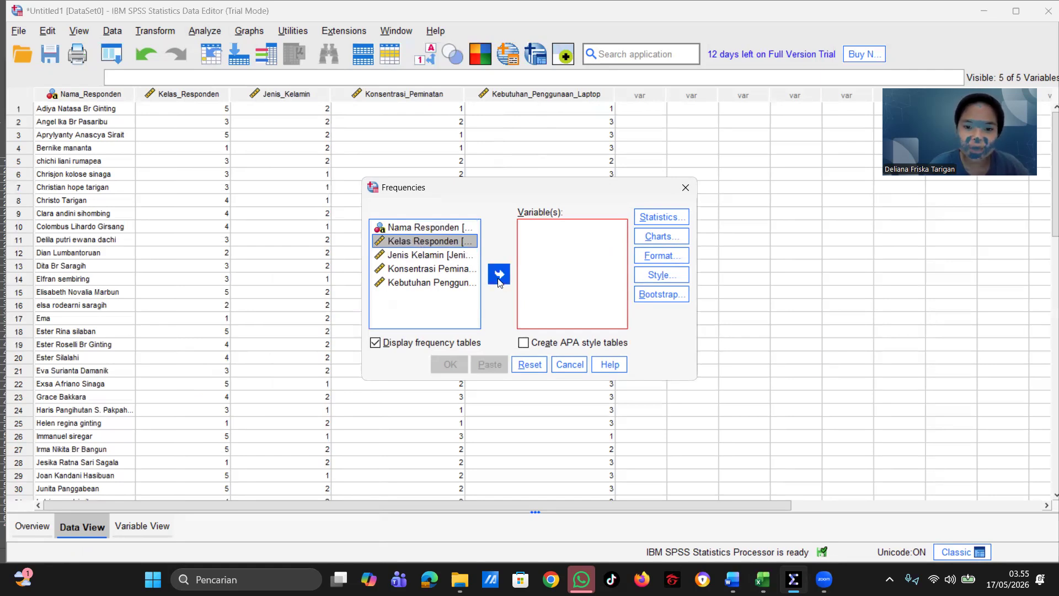
left_click(498, 276)
left_click(441, 241)
left_click(499, 275)
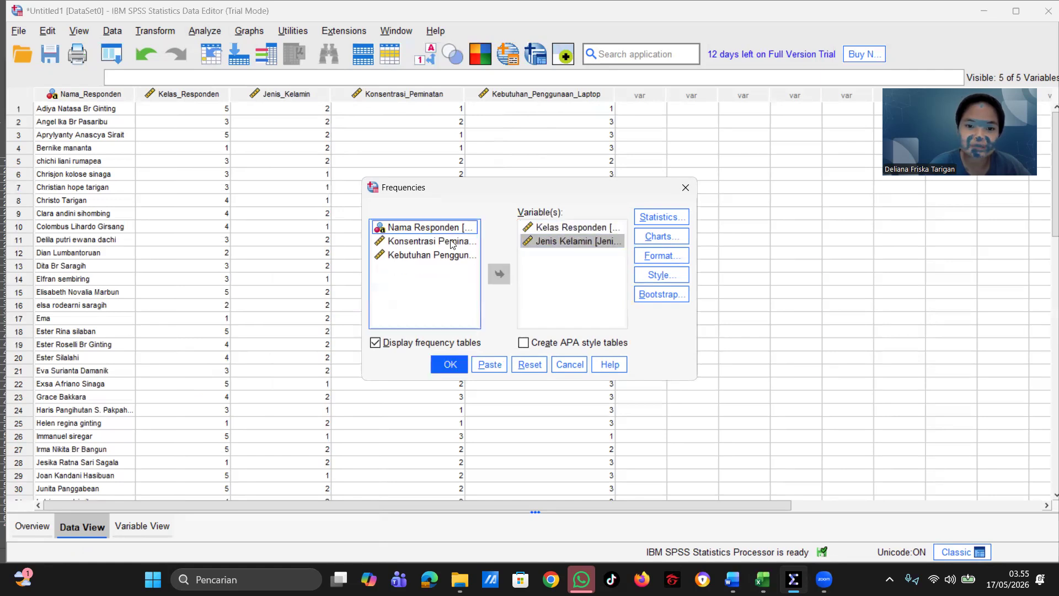
left_click(453, 243)
left_click(498, 274)
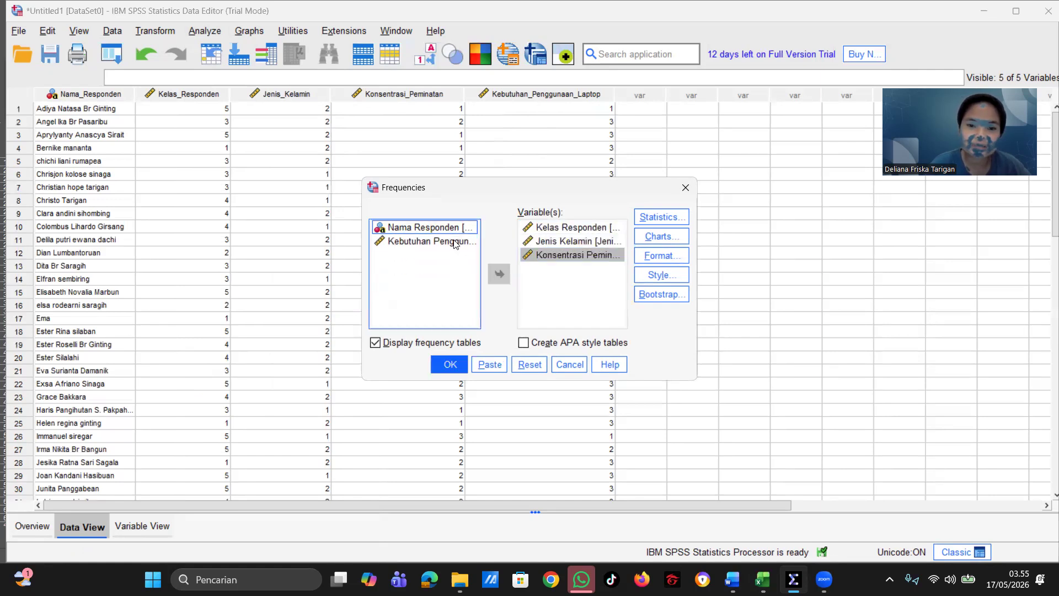
left_click(453, 241)
left_click(499, 274)
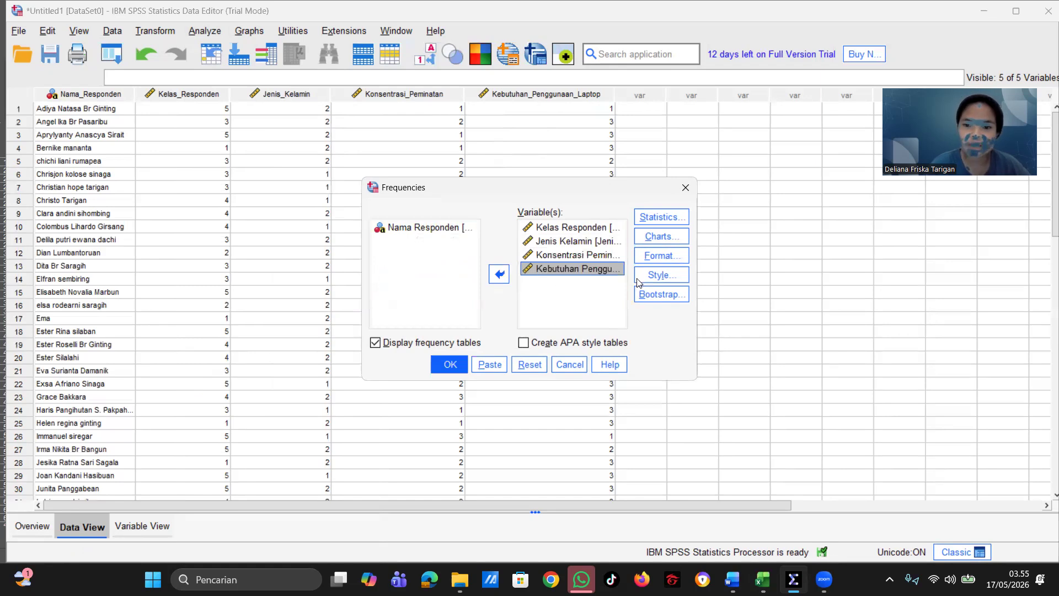
Set the Frequencies charts to bar charts with percentages as chart values.
left_click(668, 236)
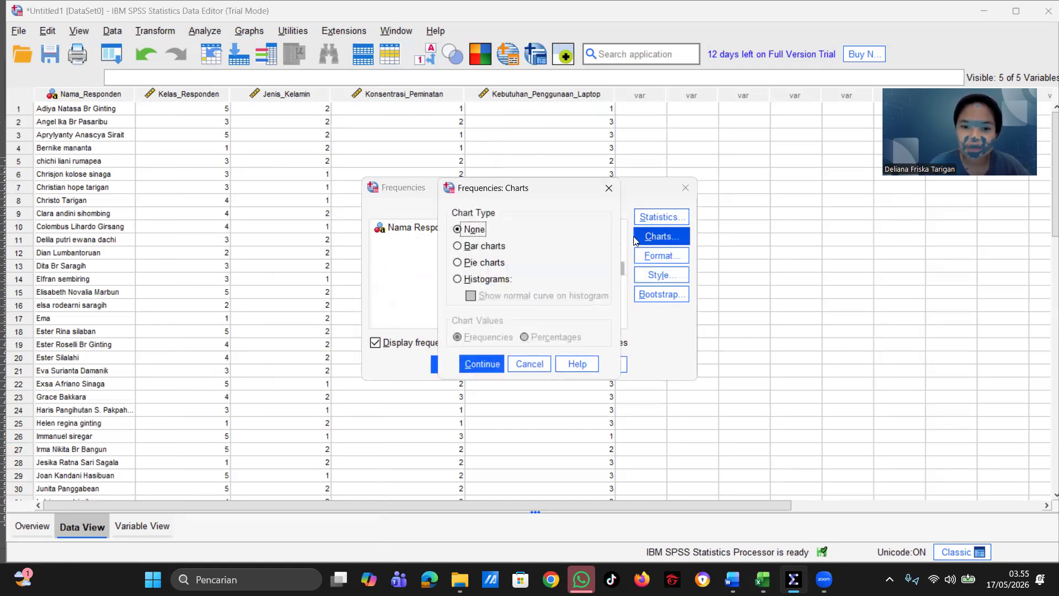
left_click(493, 249)
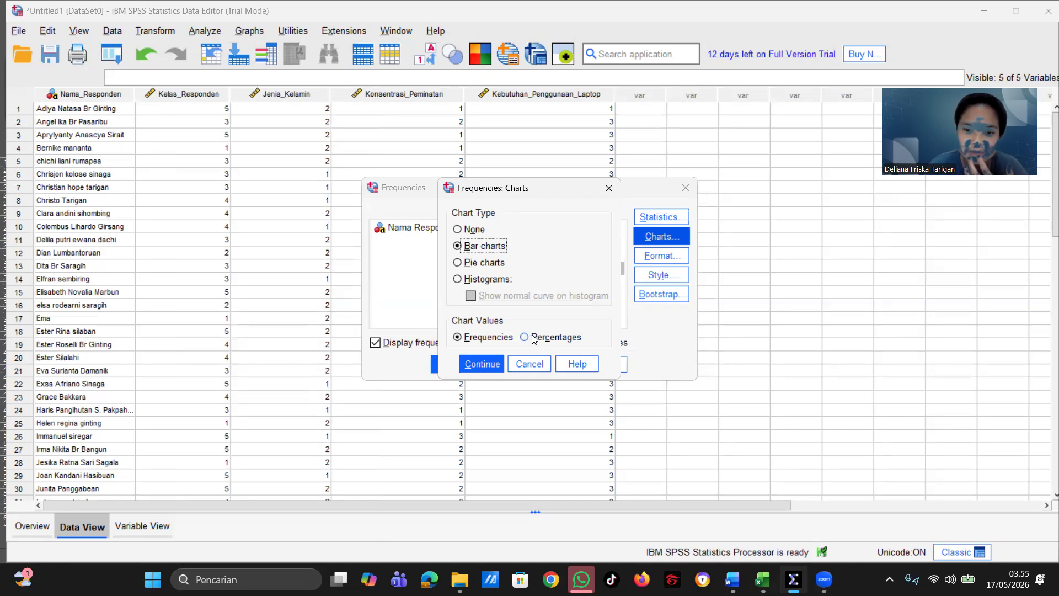
left_click(525, 337)
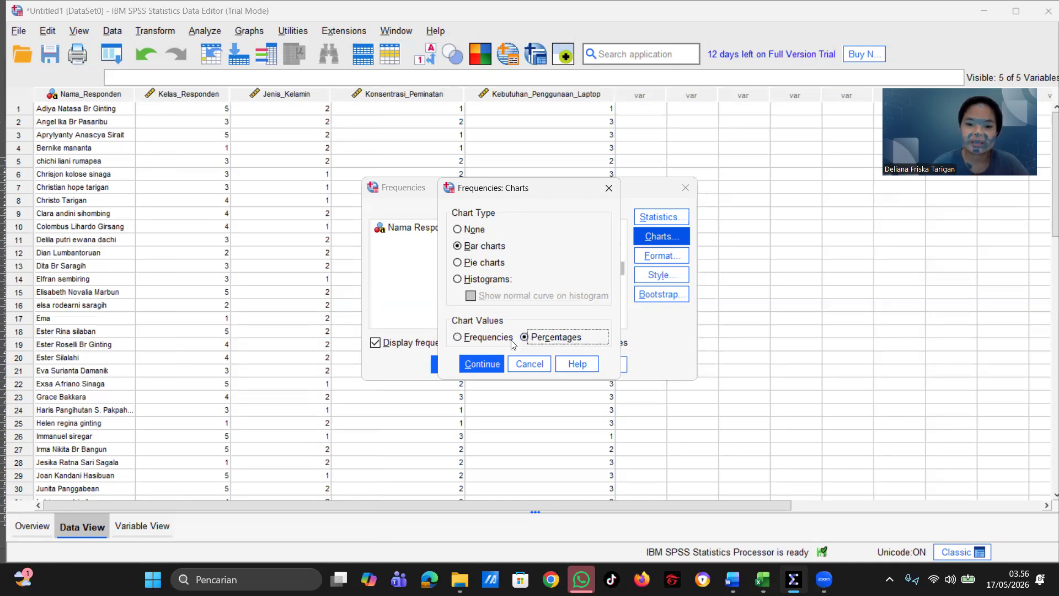
left_click(488, 363)
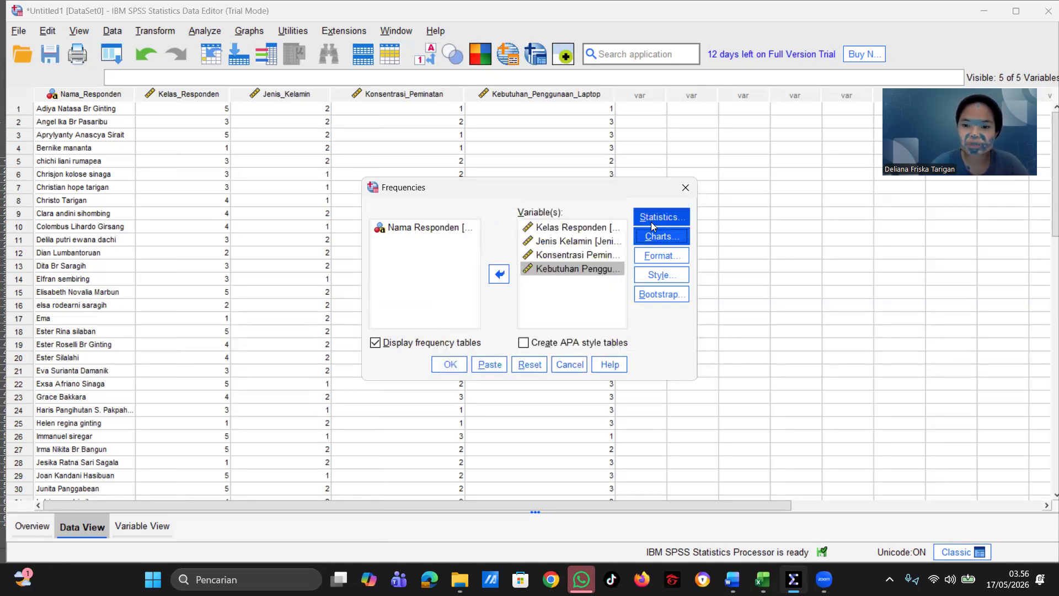
Include the mode in the Frequencies statistics and run the analysis.
left_click(655, 217)
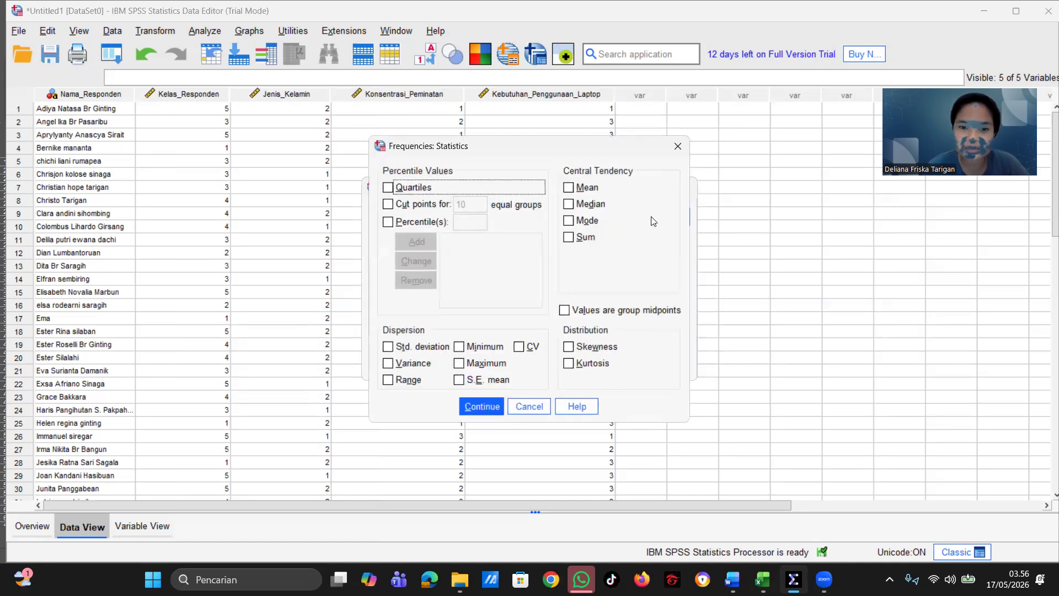
left_click(568, 221)
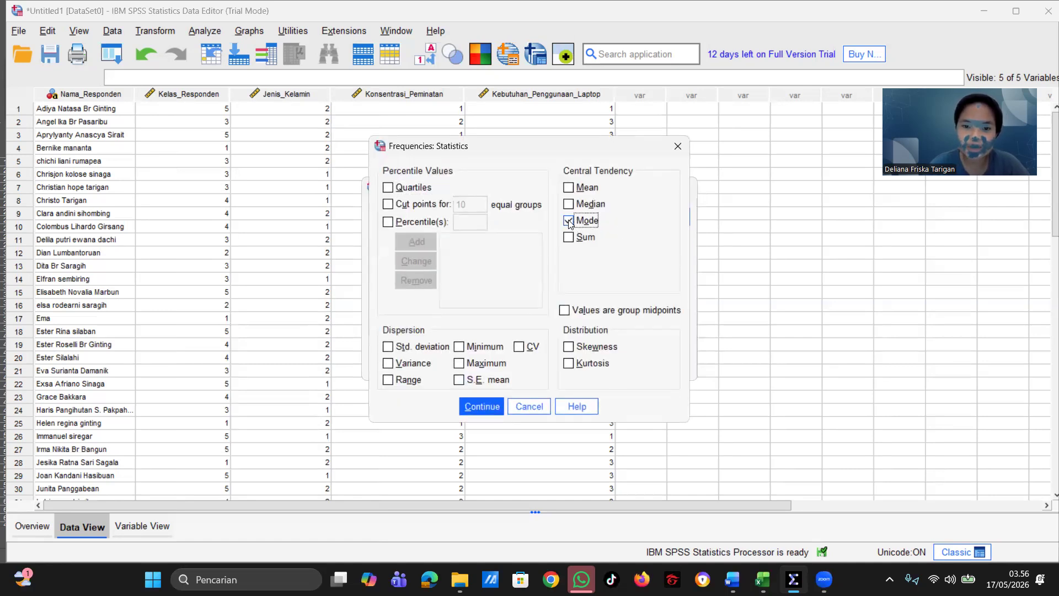
left_click(485, 407)
left_click(450, 365)
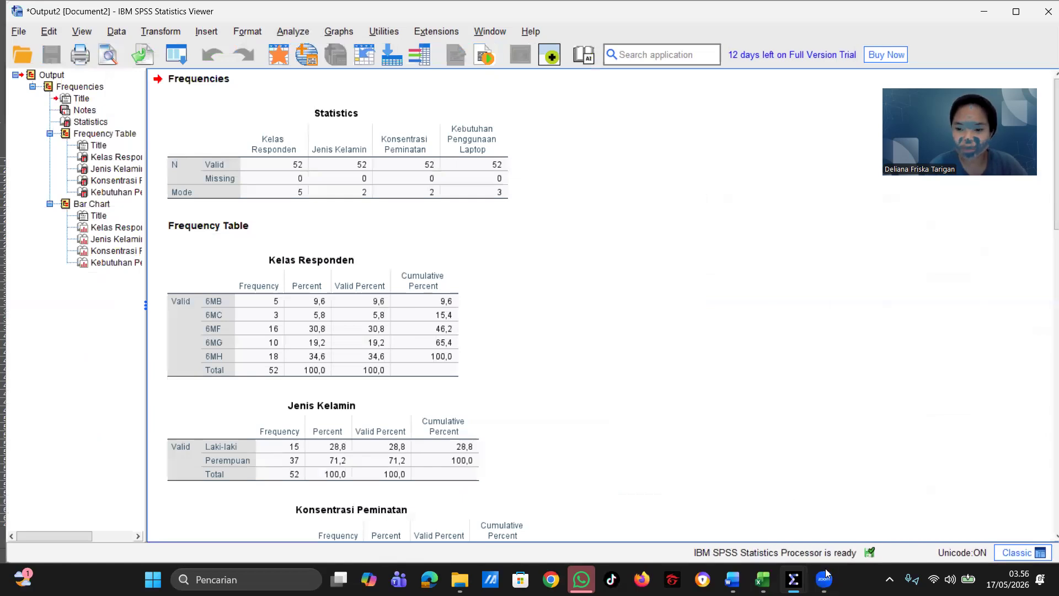
Run a Descriptives analysis on Kelas Responden, Jenis Kelamin, Konsentrasi Peminatan and Kebutuhan Penggunaan Laptop from the dataset.
mouse_move(793, 579)
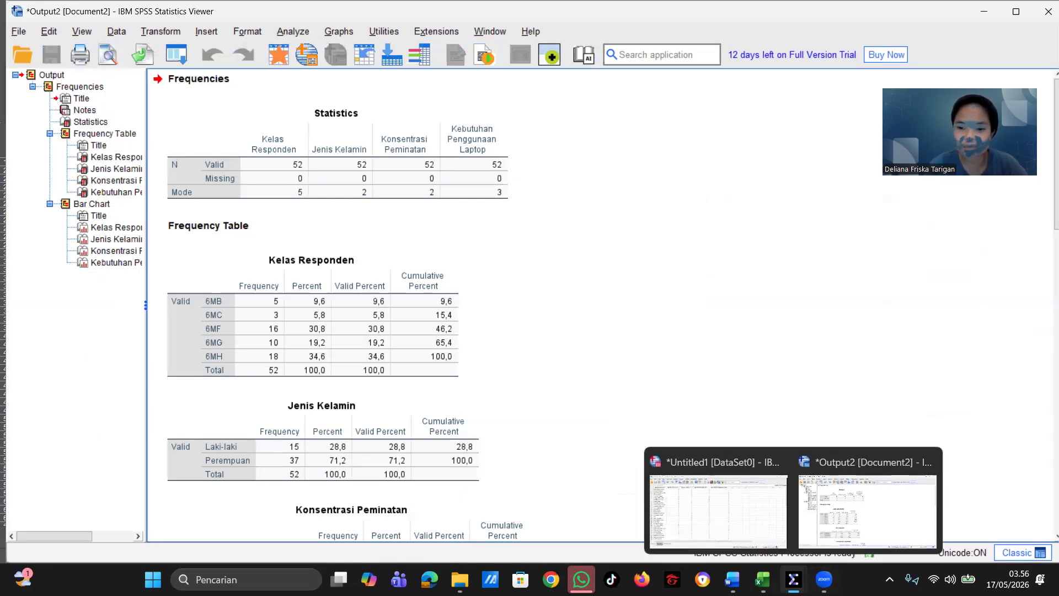
left_click(717, 507)
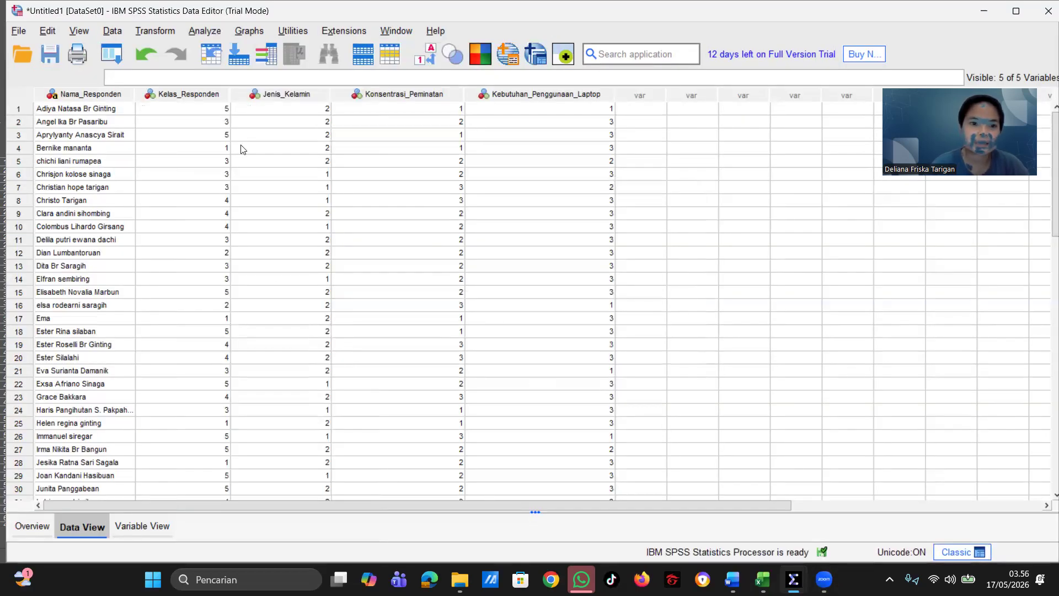
left_click(210, 32)
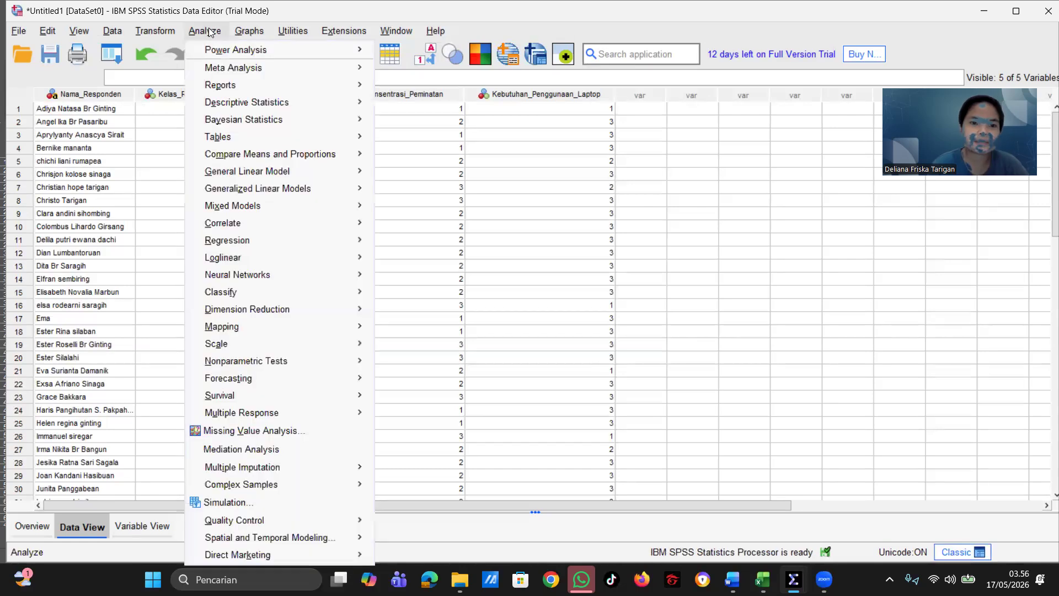
mouse_move(266, 104)
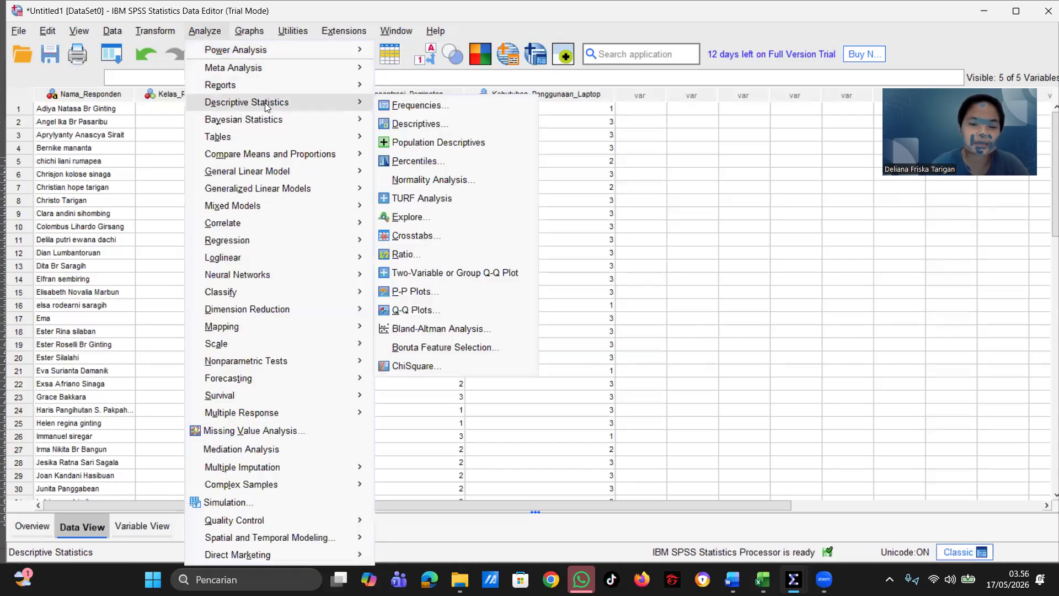
left_click(403, 124)
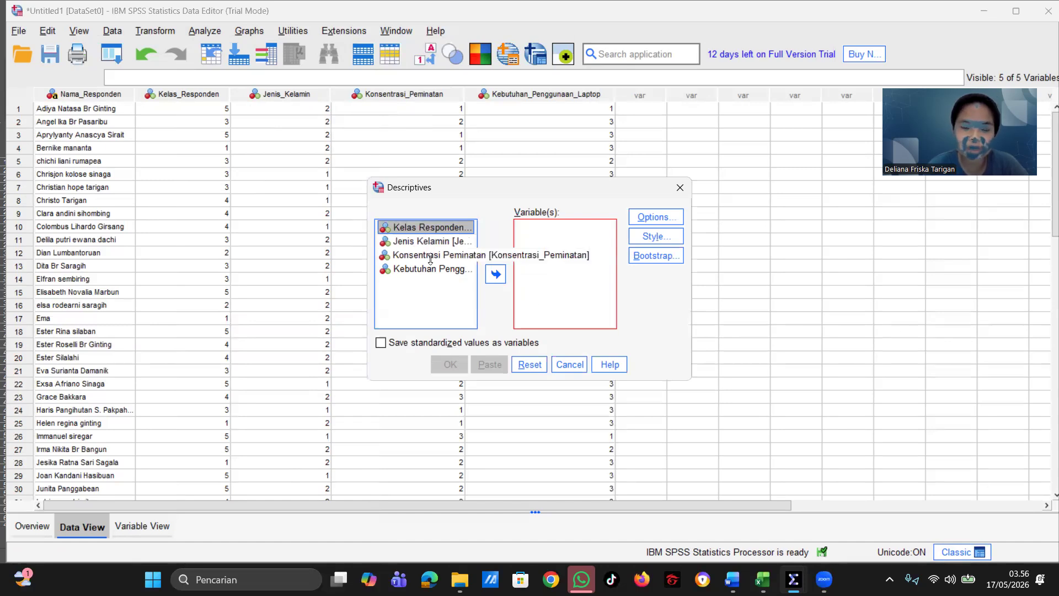
left_click(495, 272)
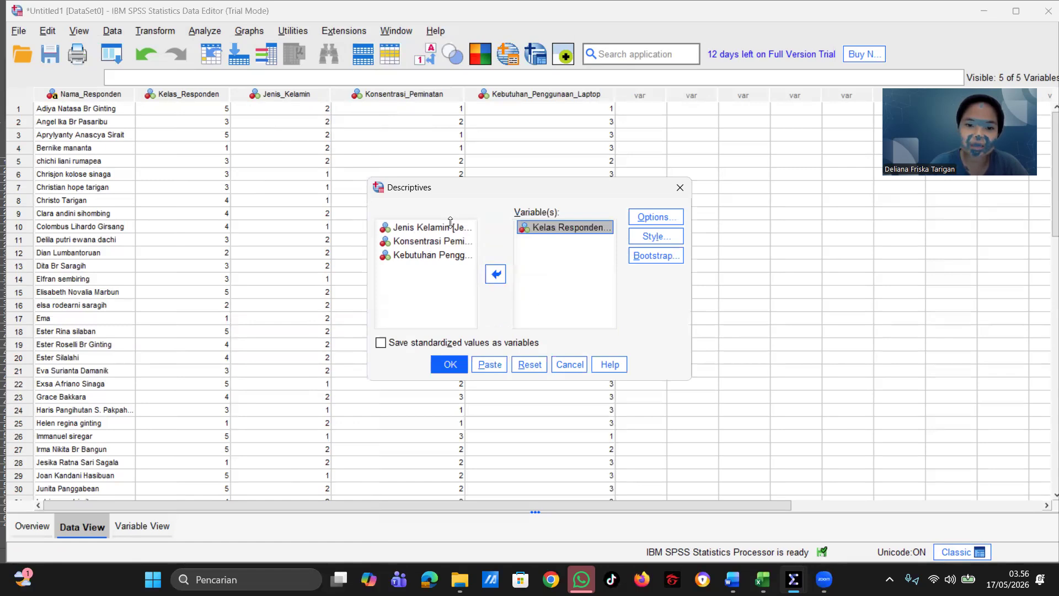
left_click(449, 226)
left_click(493, 273)
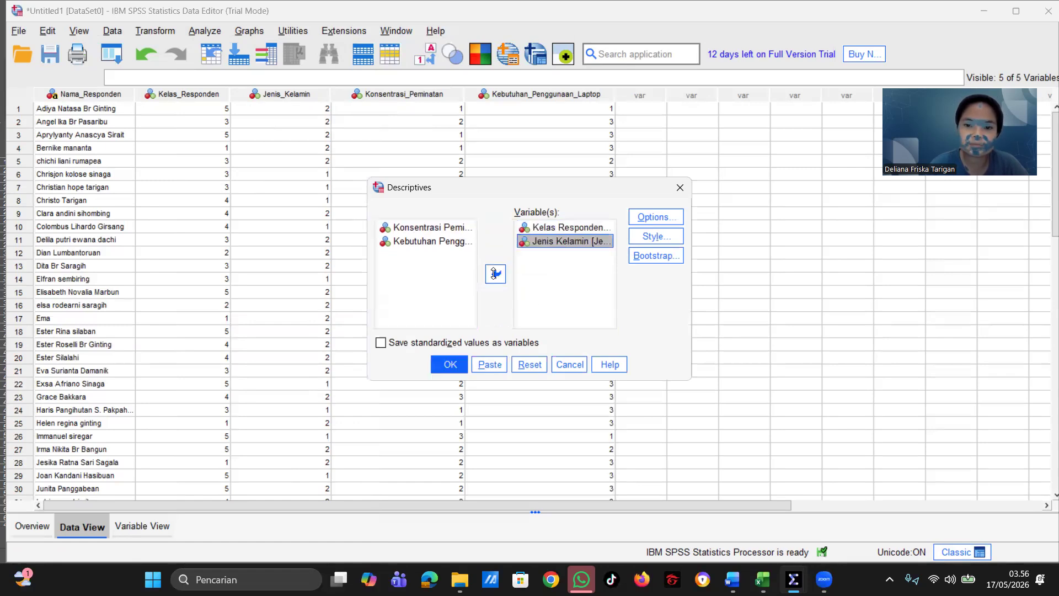
left_click(442, 226)
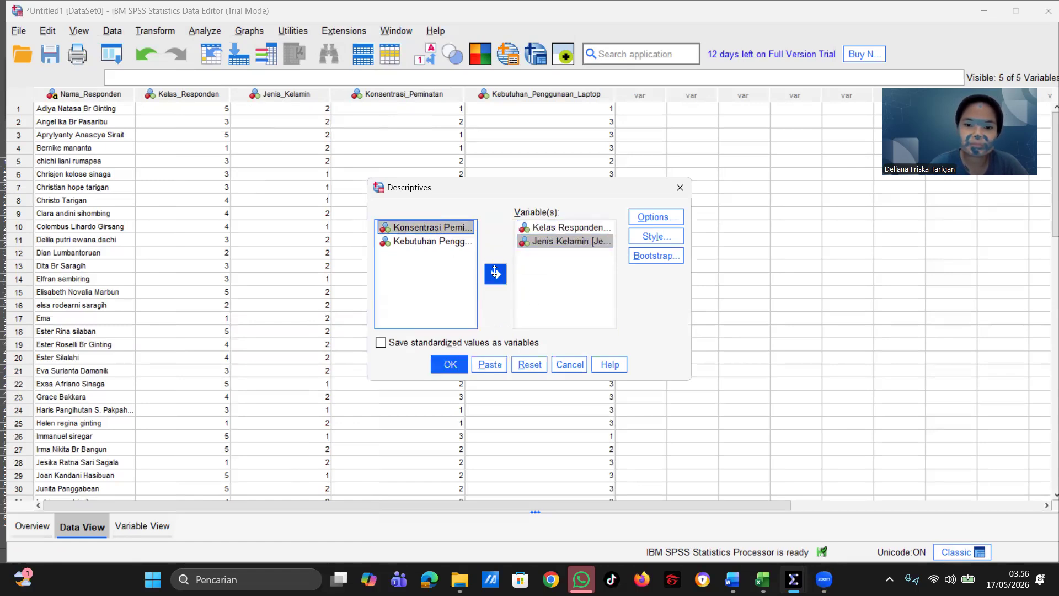
left_click(494, 272)
left_click(452, 226)
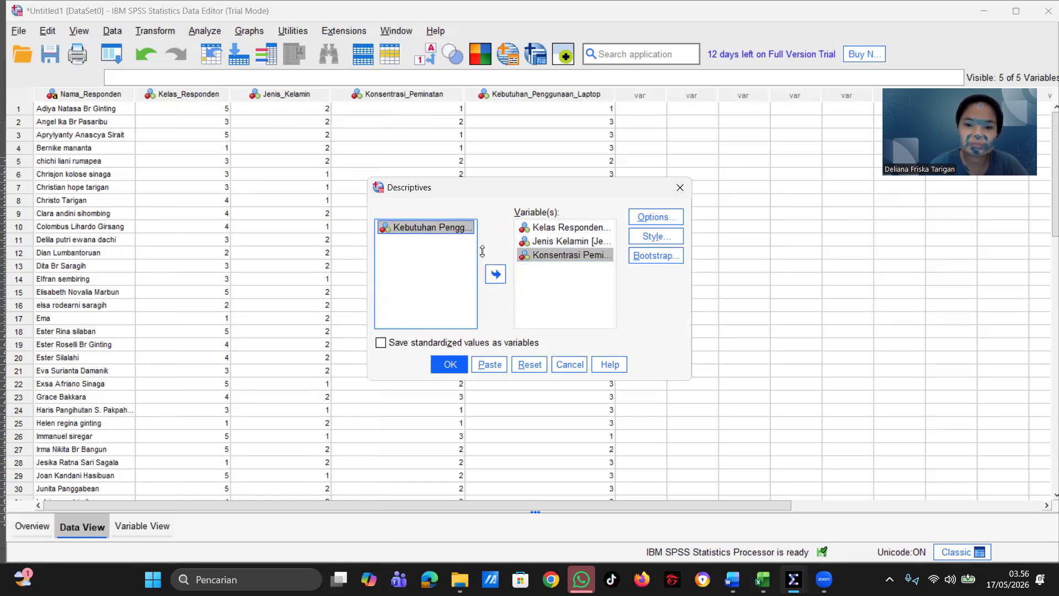
left_click(496, 273)
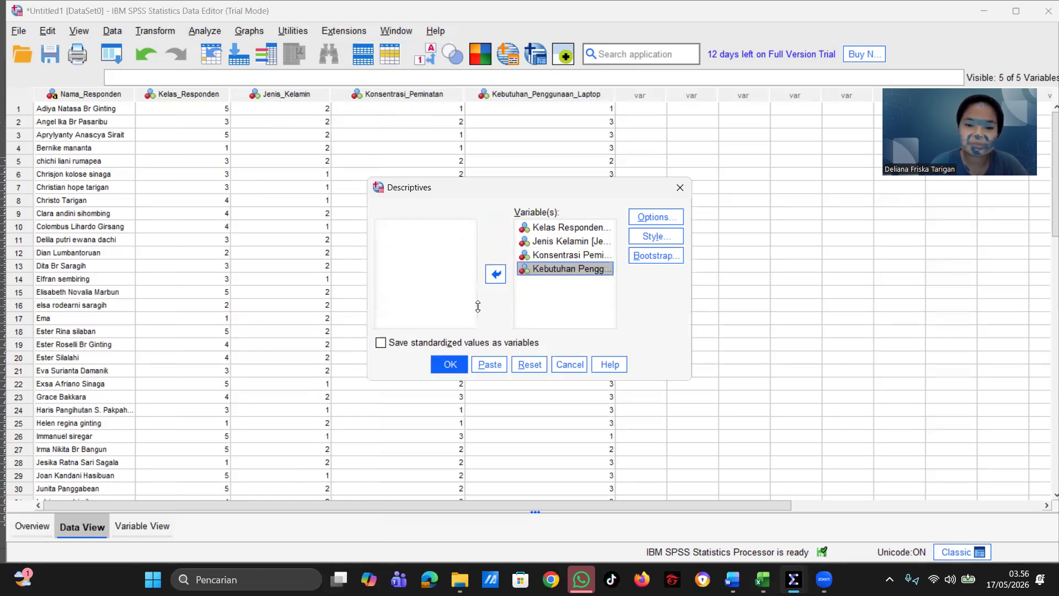
left_click(449, 365)
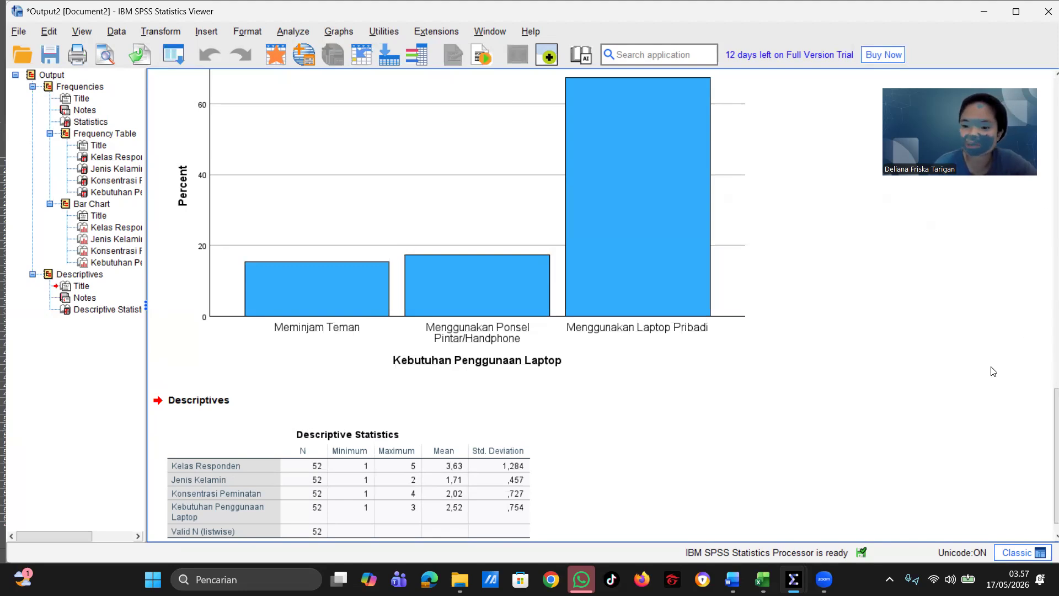
Switch to the exam answer sheet in Word and review the Statistics table and the Kelas Responden frequency interpretation.
left_click(732, 579)
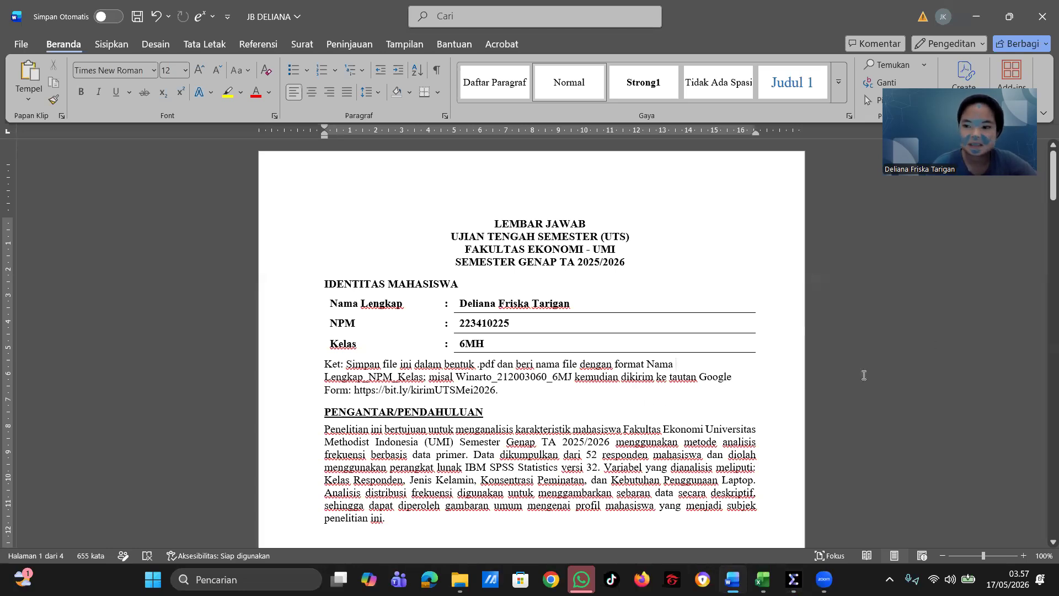
left_click_drag(1042, 197, 1042, 288)
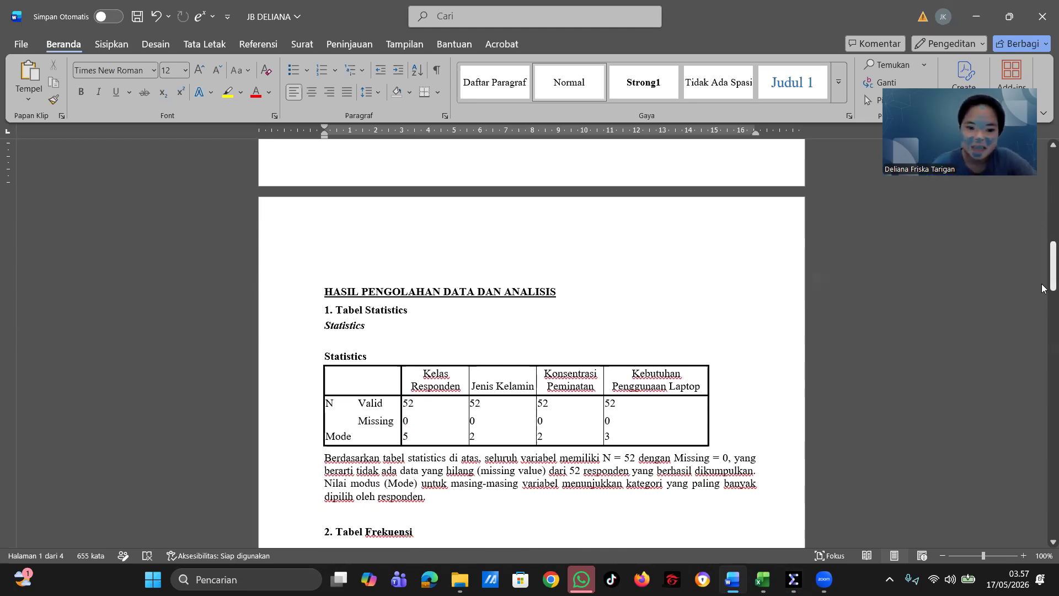
left_click_drag(1042, 275, 1043, 294)
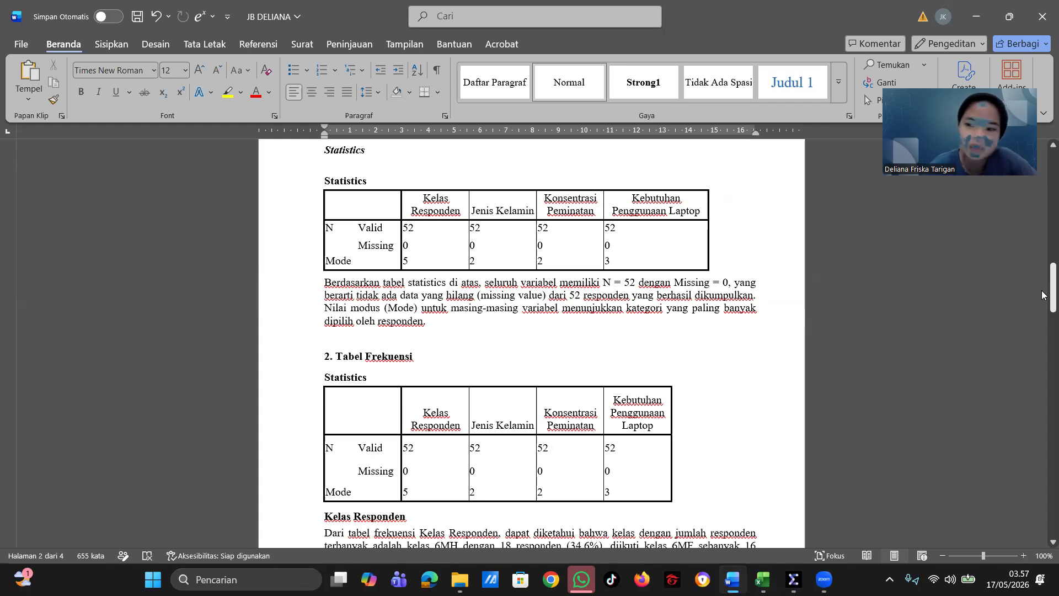
left_click_drag(1042, 295, 1042, 316)
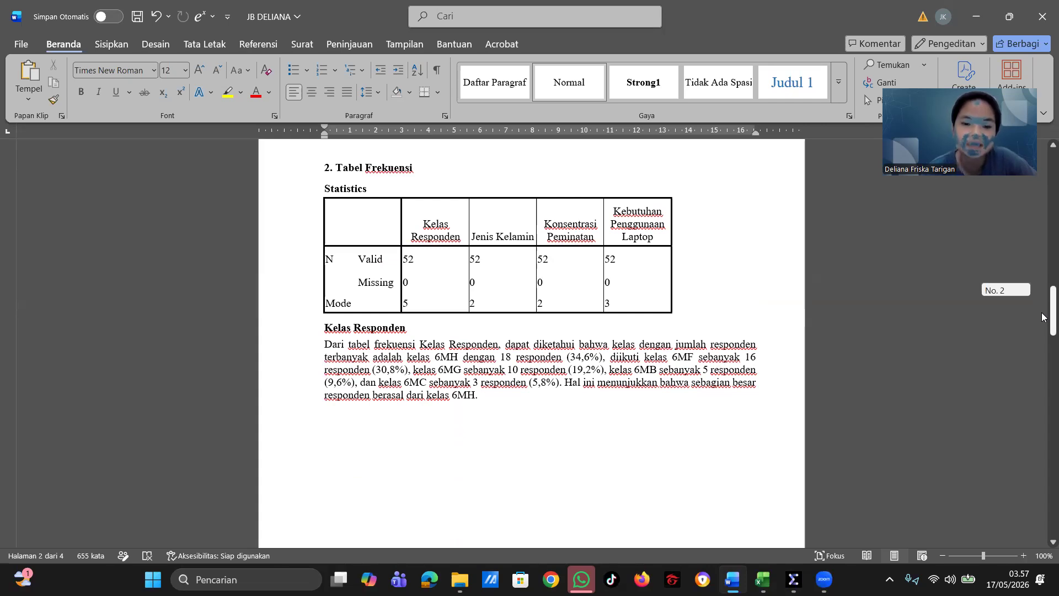
scroll(1043, 316, "down", 3)
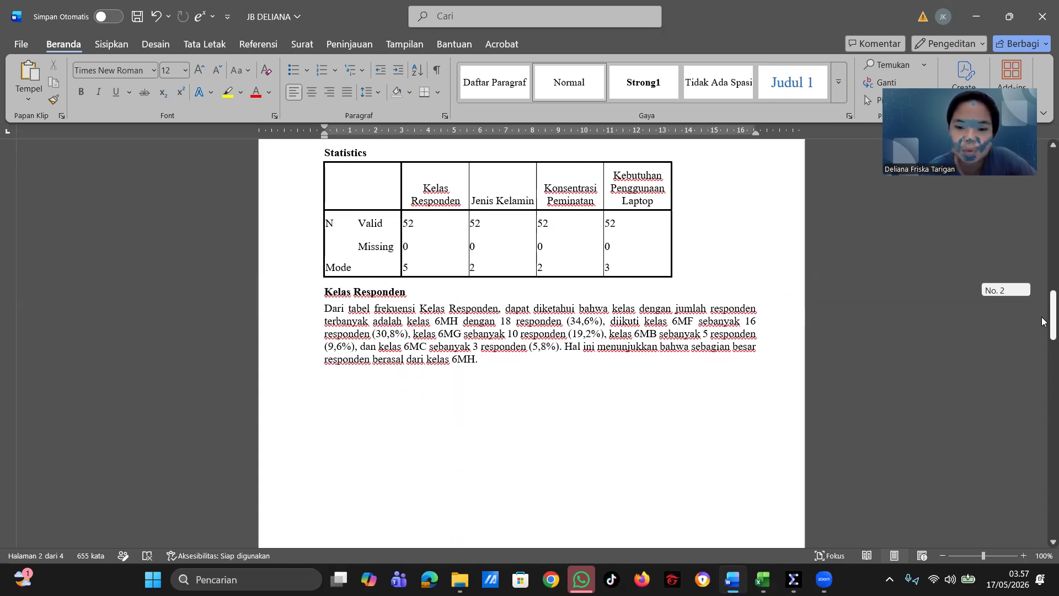
scroll(1042, 321, "down", 1)
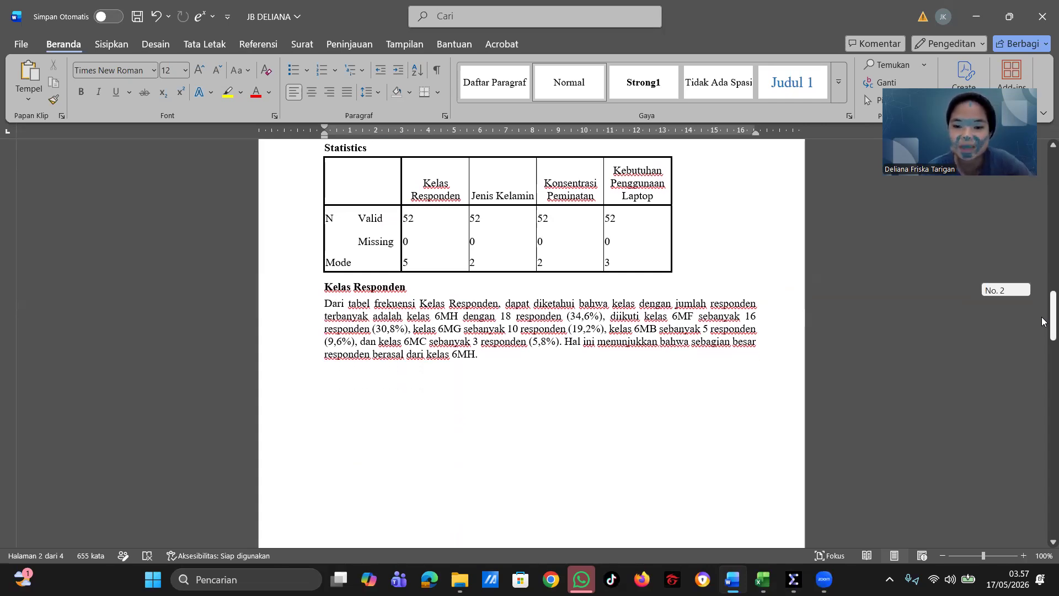
scroll(1042, 321, "down", 2)
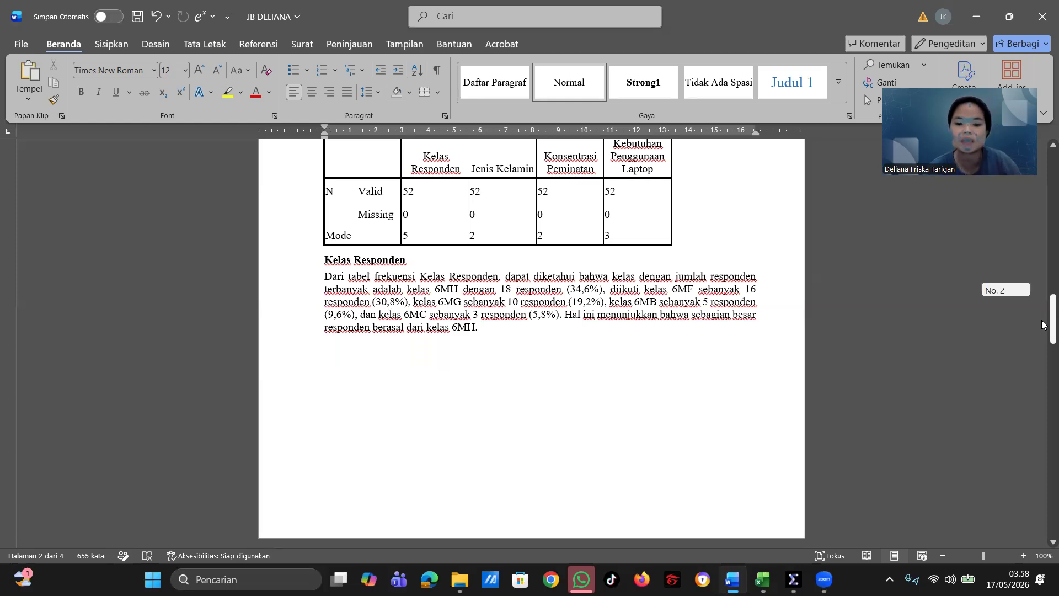
scroll(1042, 324, "down", 1)
scroll(1041, 326, "down", 2)
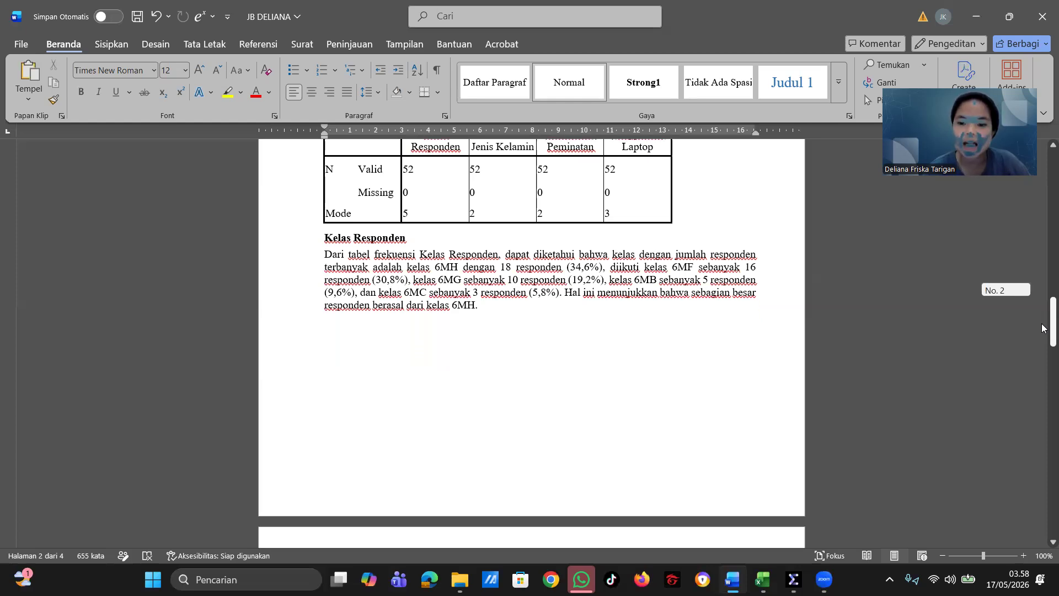
Review the report's Jenis Kelamin, Konsentrasi Peminatan and Kebutuhan Penggunaan Laptop results and the Kesimpulan section.
left_click_drag(1042, 329, 1042, 386)
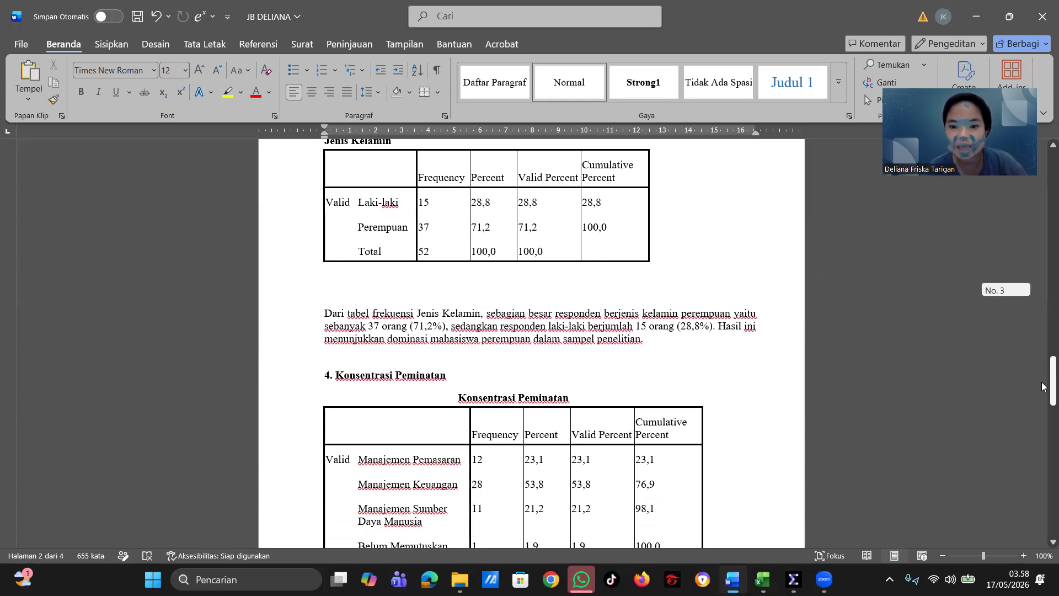
left_click_drag(1042, 387, 1042, 395)
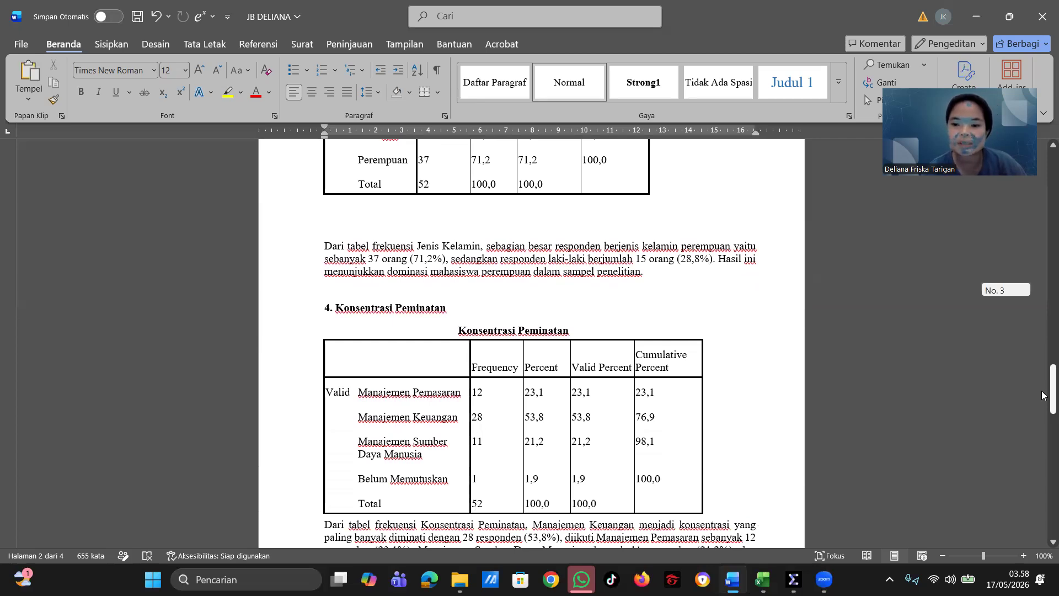
left_click_drag(1041, 395, 1042, 409)
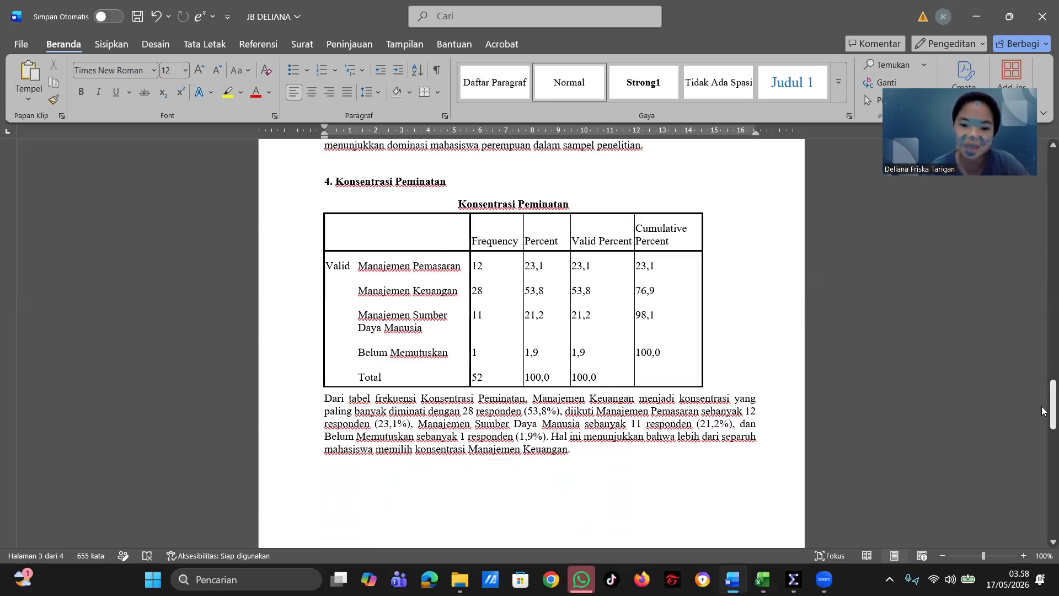
left_click_drag(1042, 401, 1042, 493)
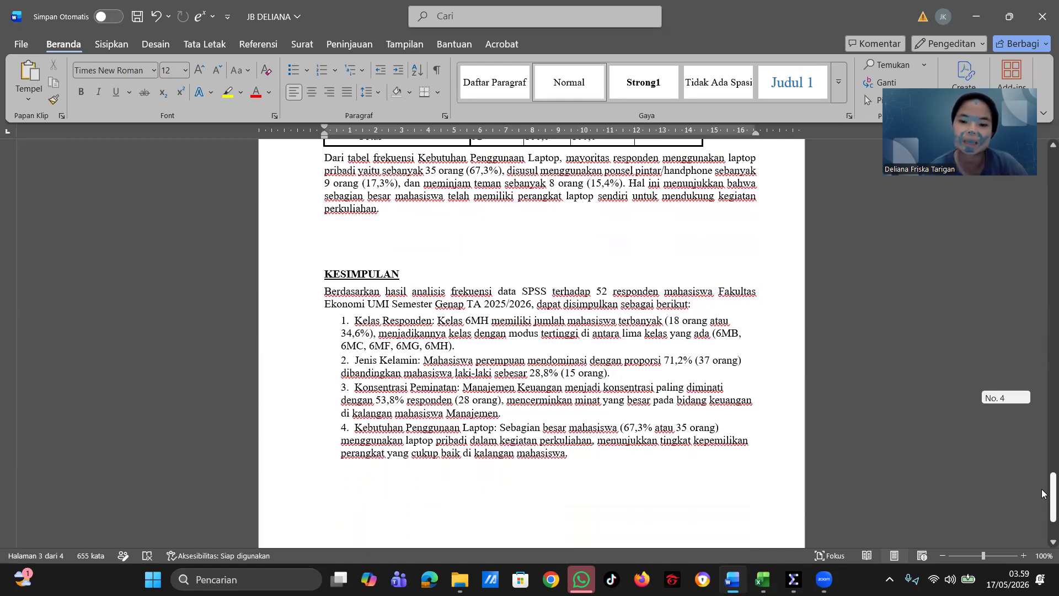
left_click_drag(1042, 492, 1042, 502)
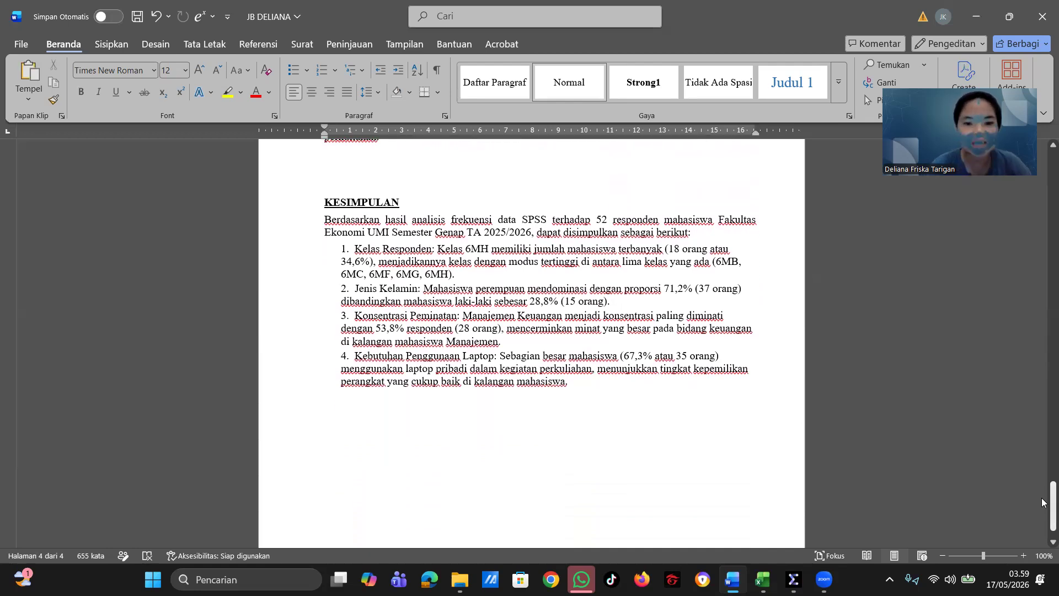